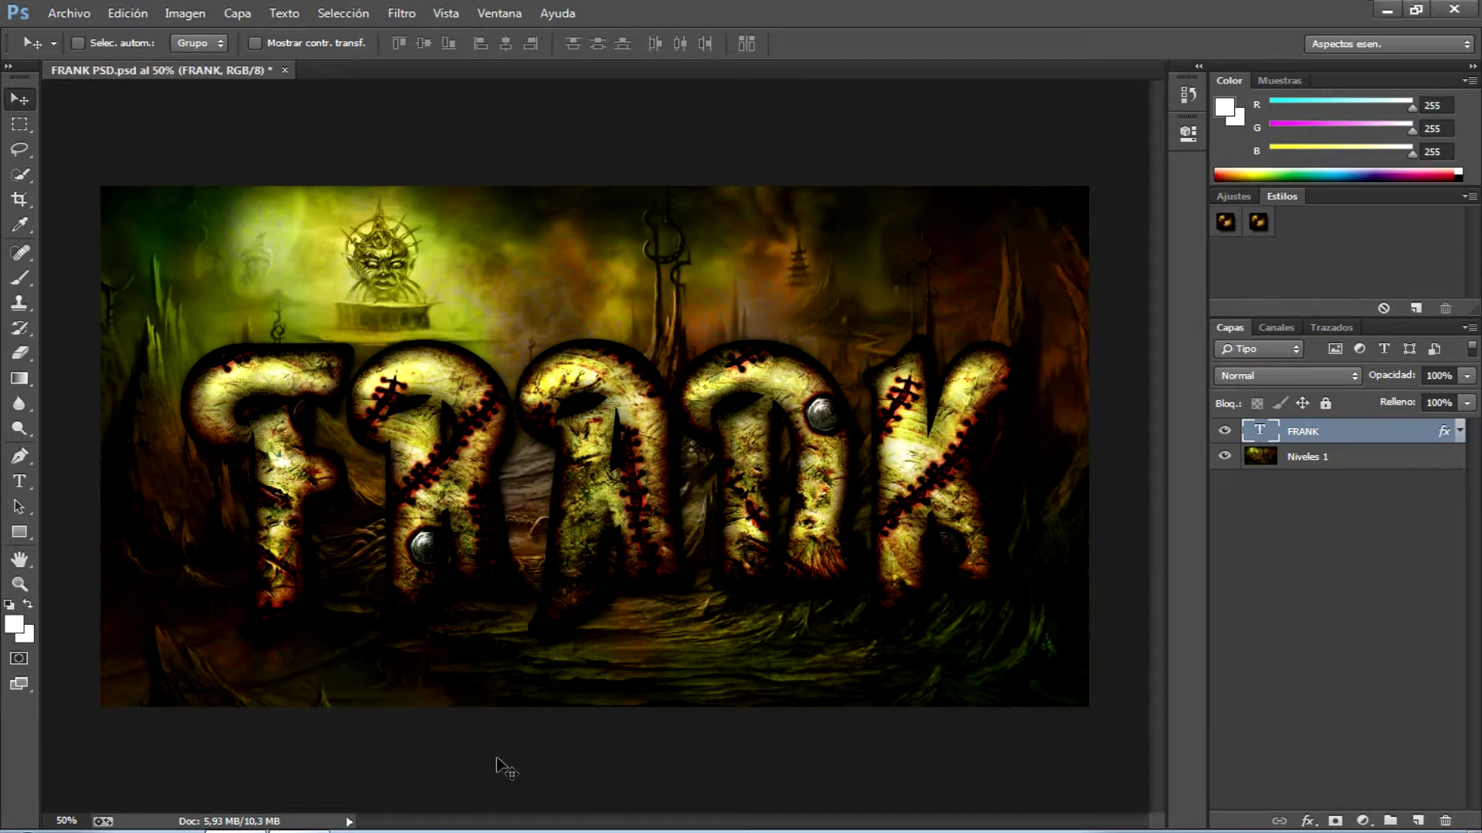
Zoom in to inspect the stitched letter details, then zoom back out to the whole image.
key("ctrl+plus")
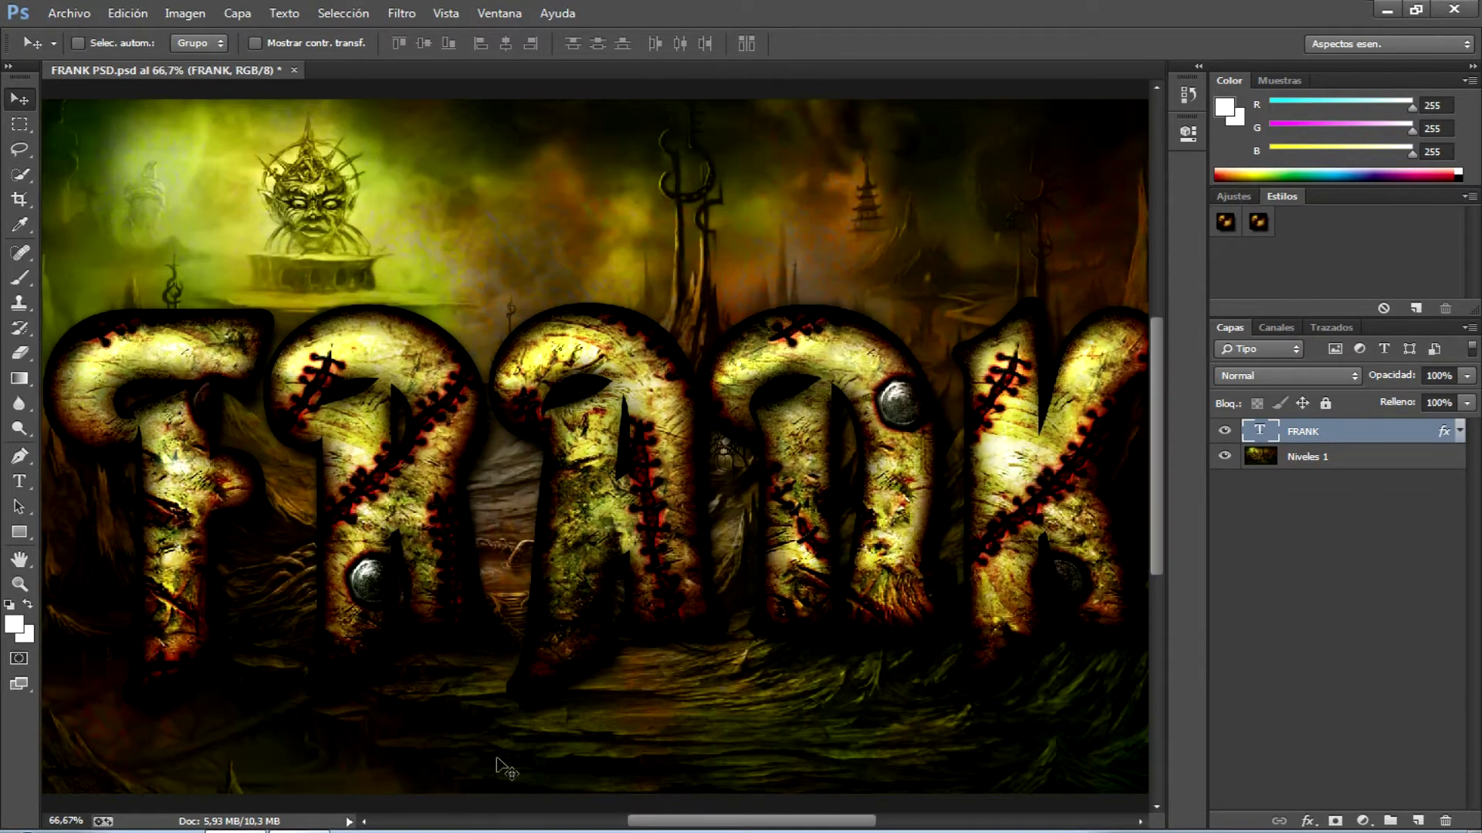
key("ctrl+plus")
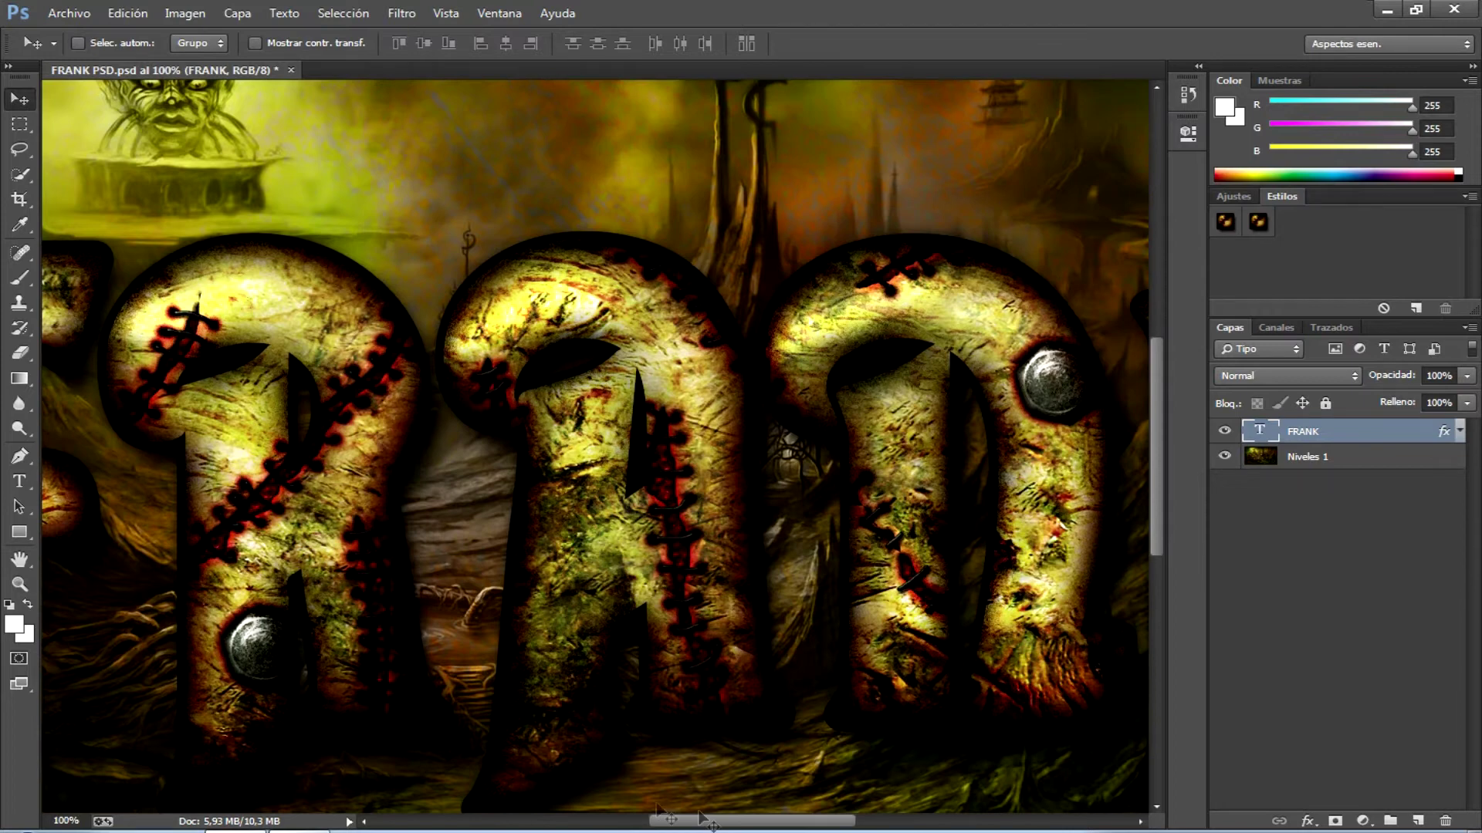
mouse_move(707, 821)
left_mouse_down()
mouse_move(653, 829)
mouse_move(787, 828)
left_mouse_up()
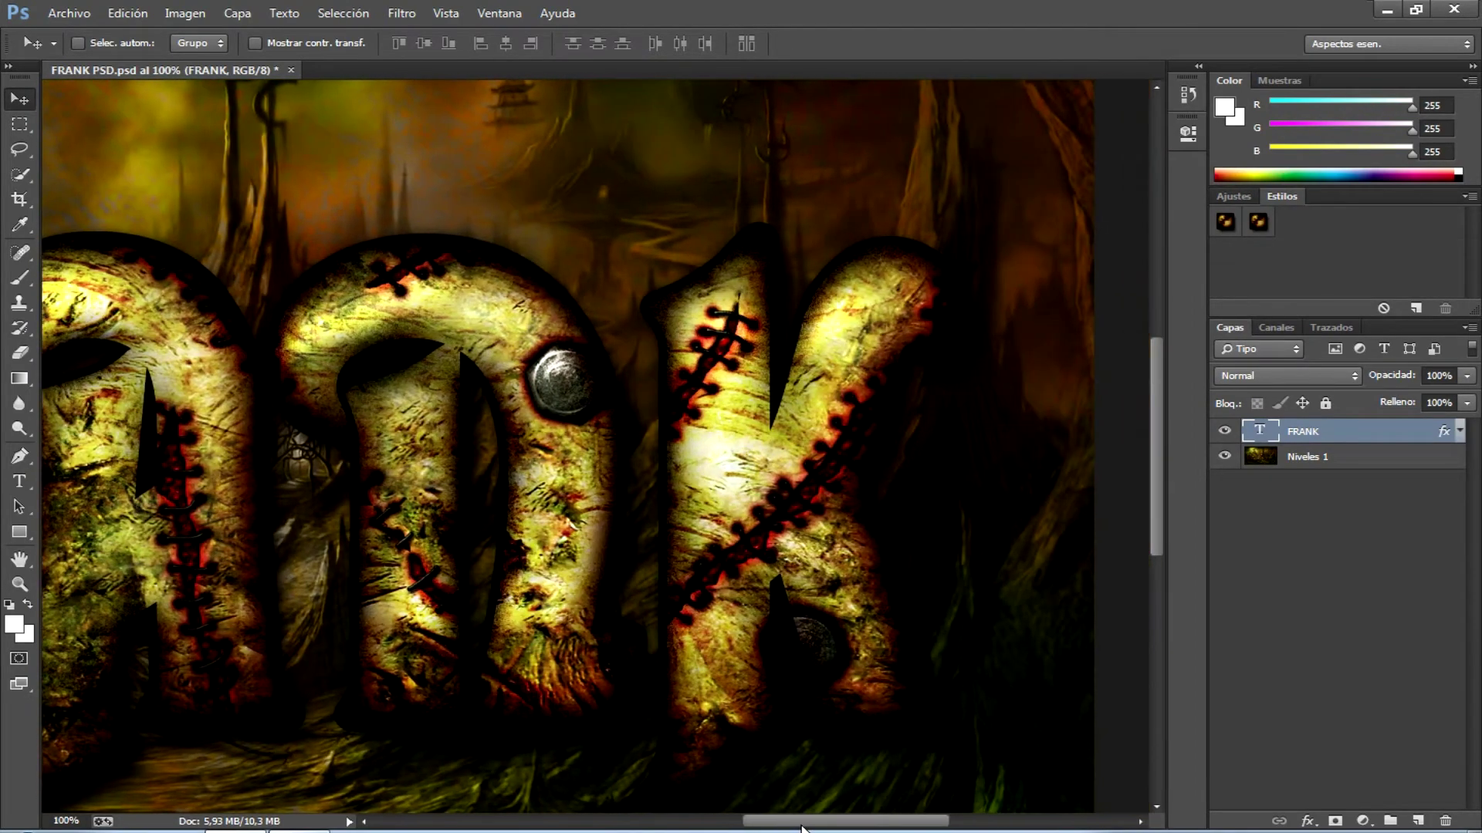
left_click_drag(787, 828, 761, 828)
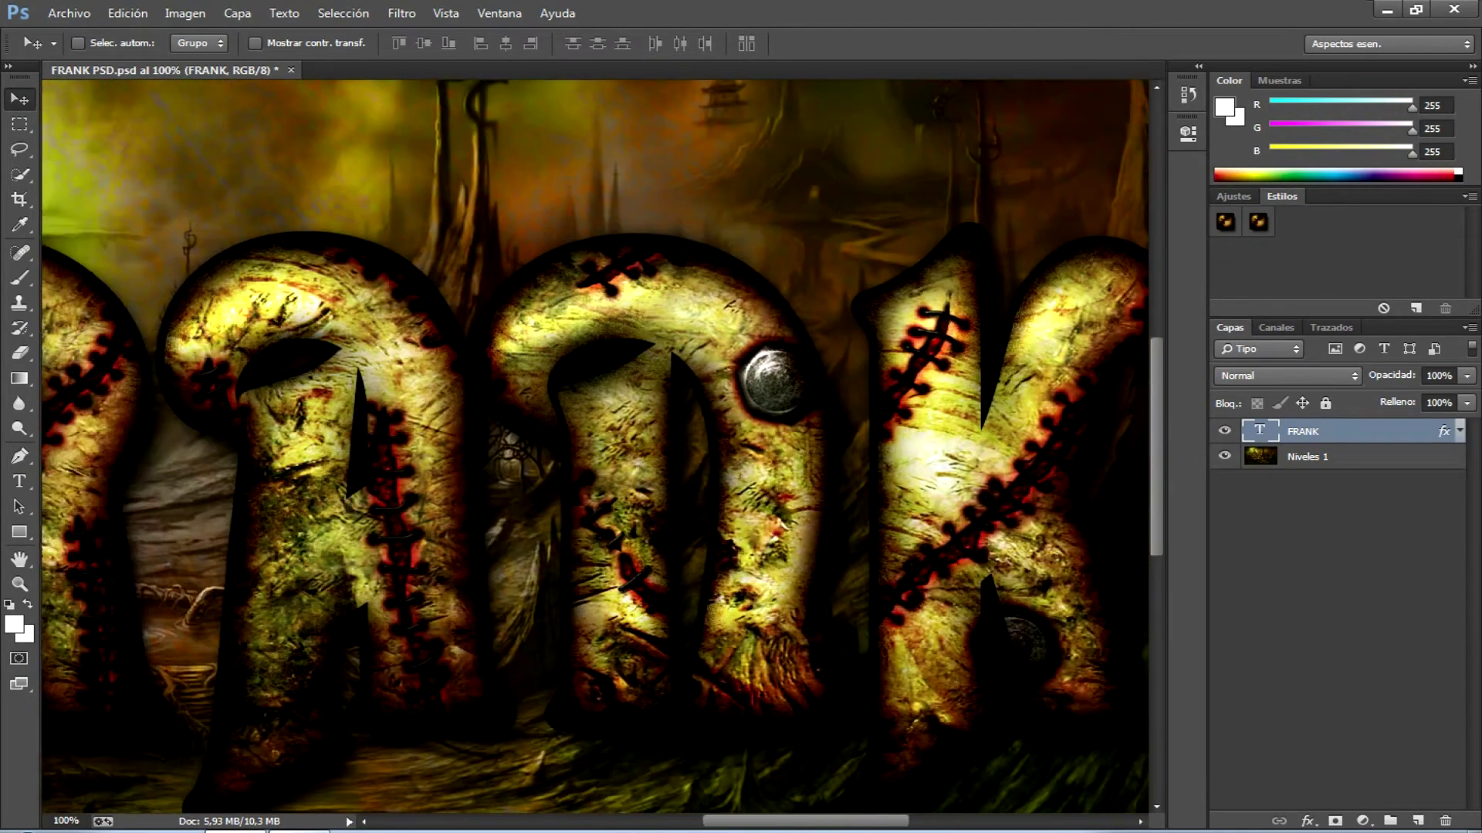
key("ctrl+minus")
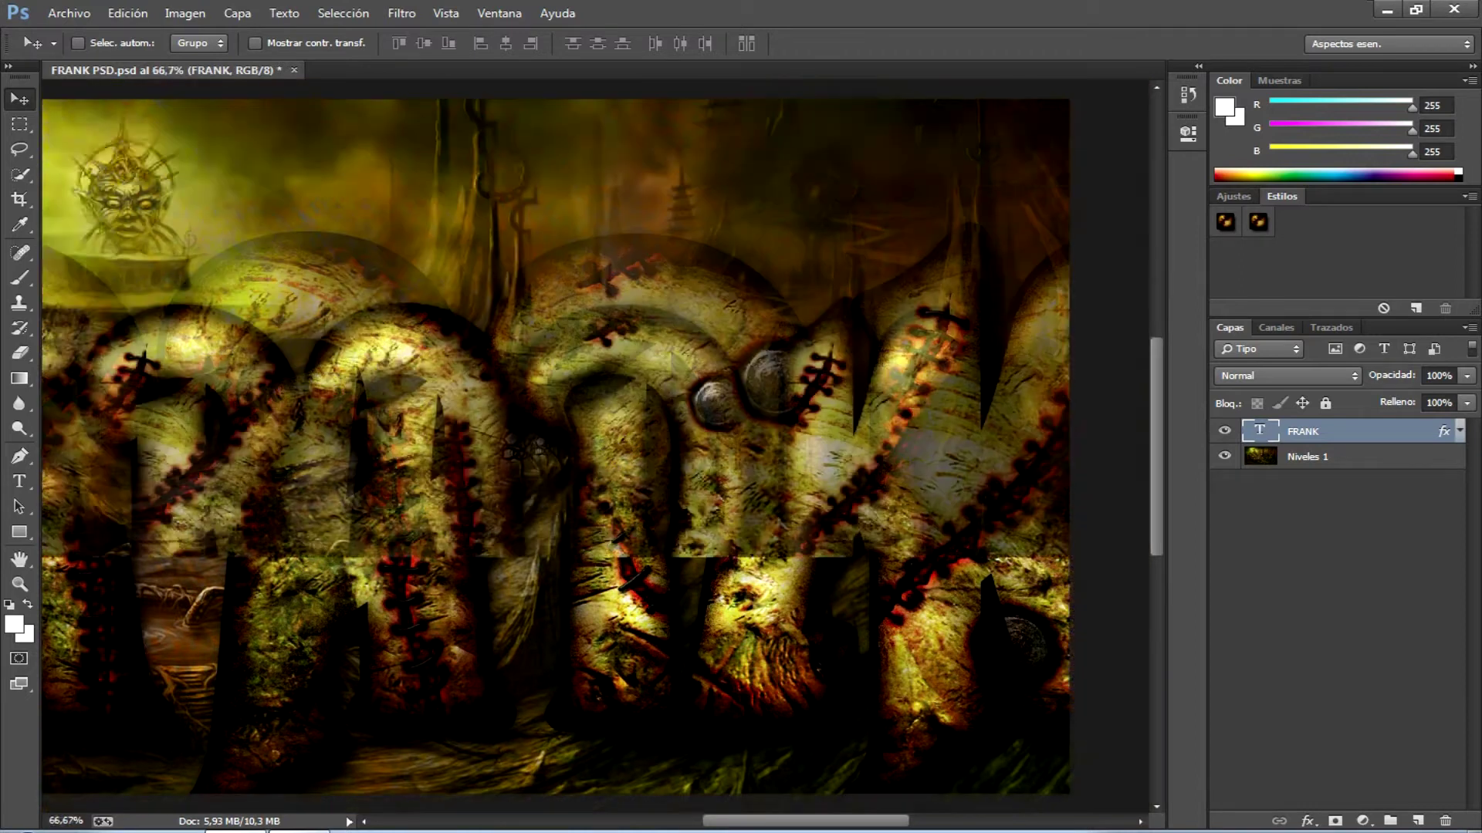
key("ctrl+minus")
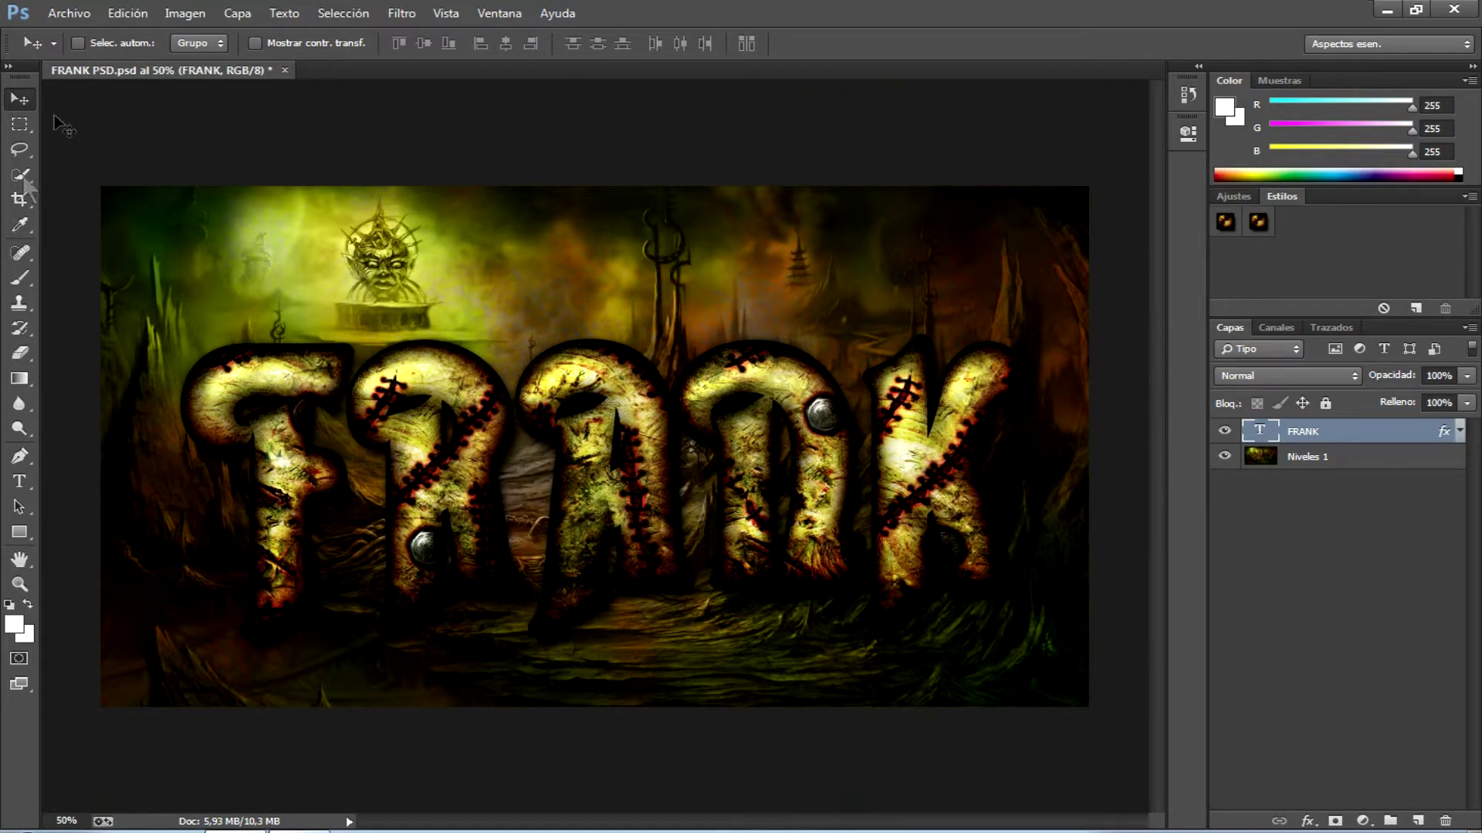
Create a new 1920 × 1080 px, 300 ppi RGB document with a white background.
left_click(83, 22)
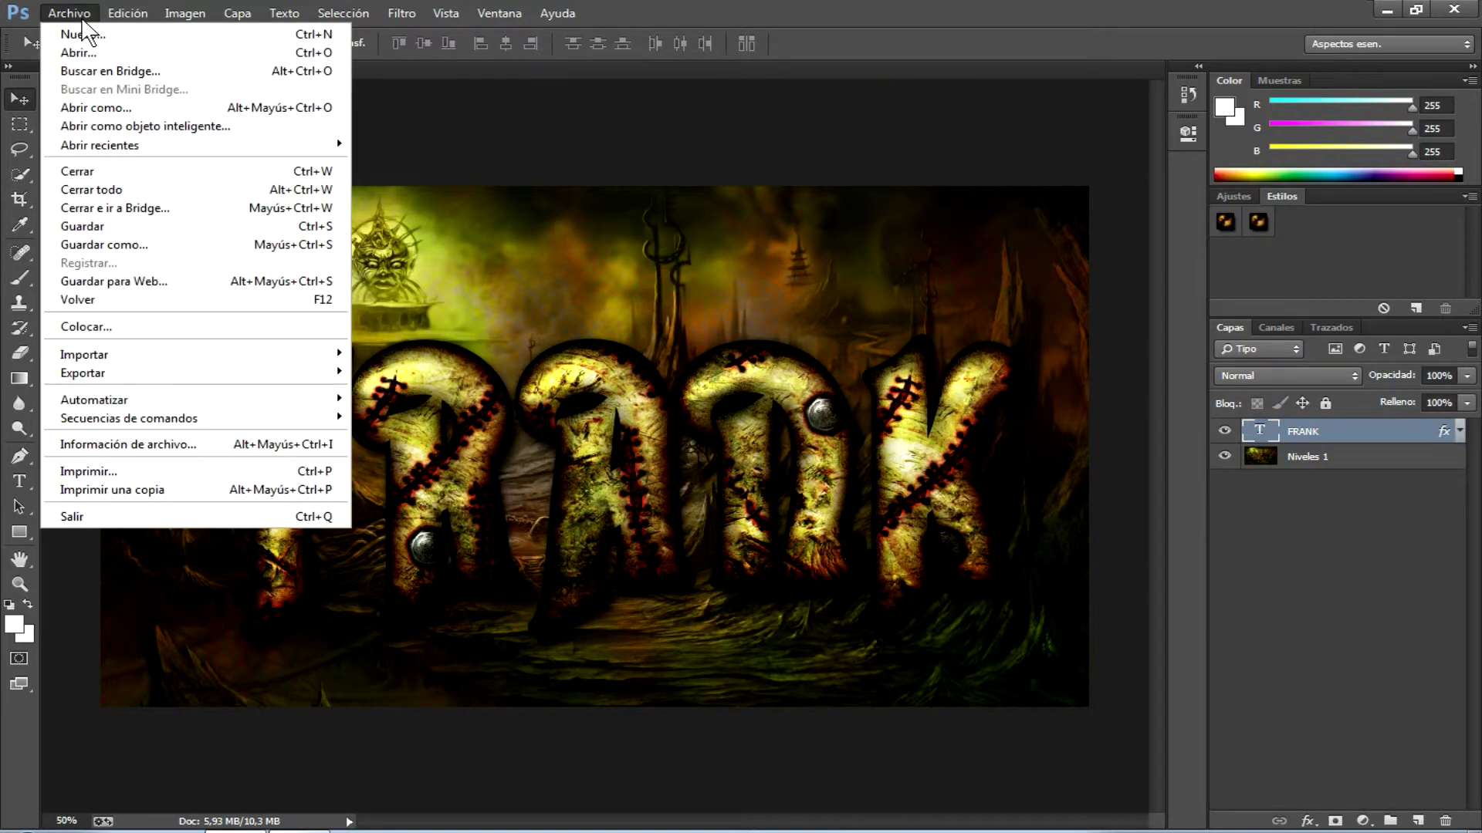
left_click(129, 36)
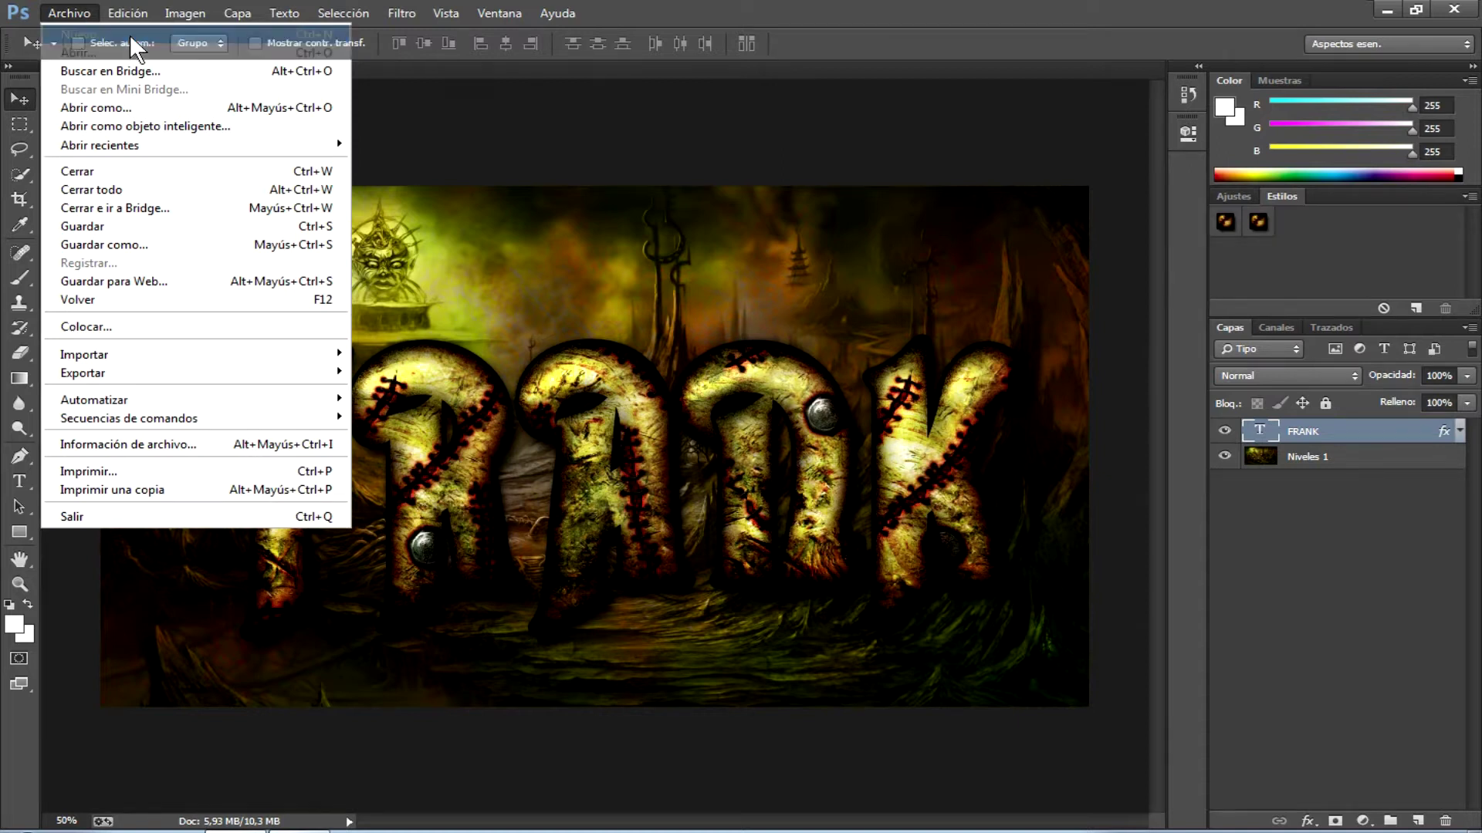
left_click(622, 294)
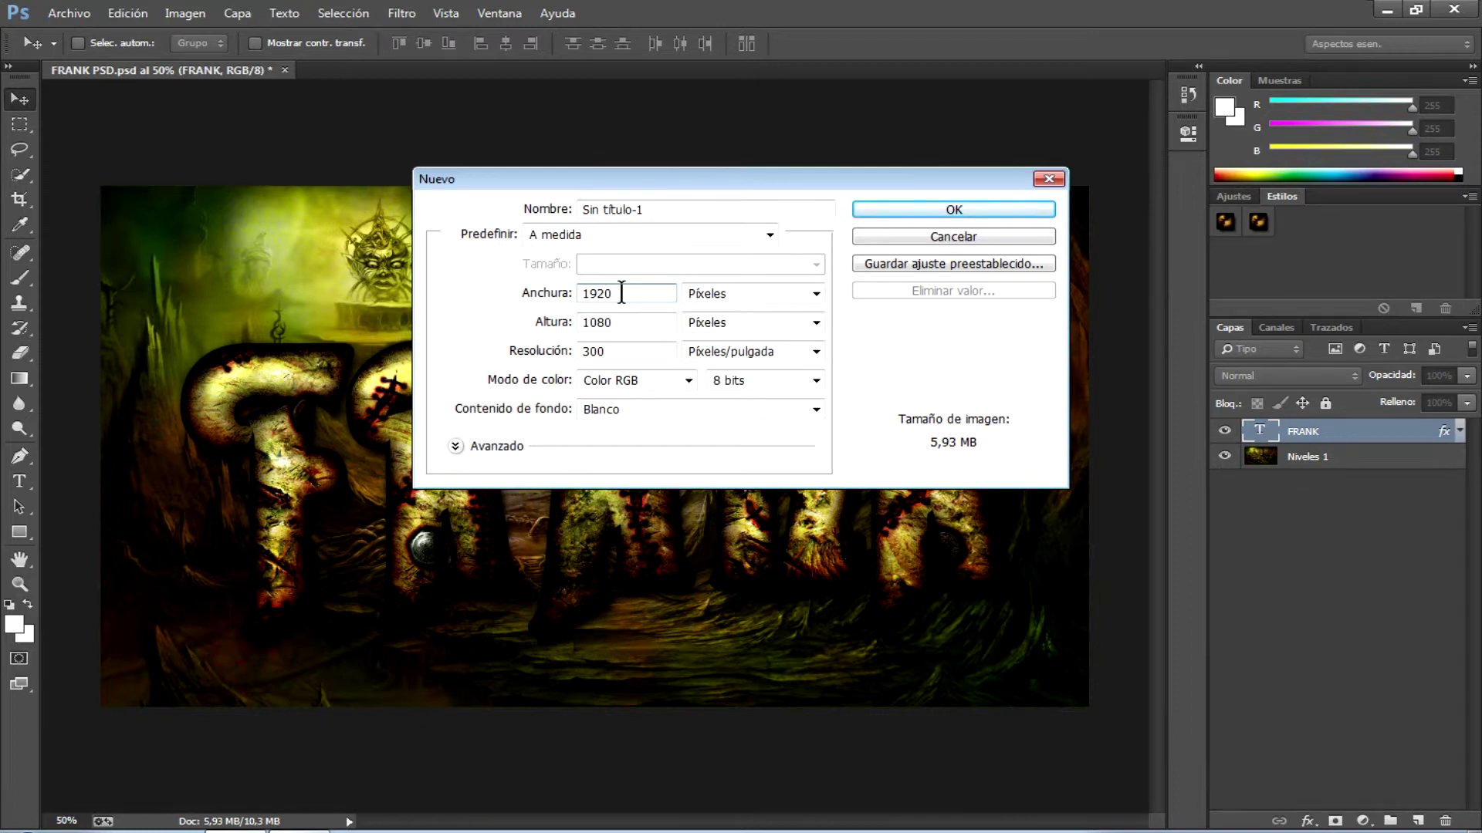
left_click(905, 211)
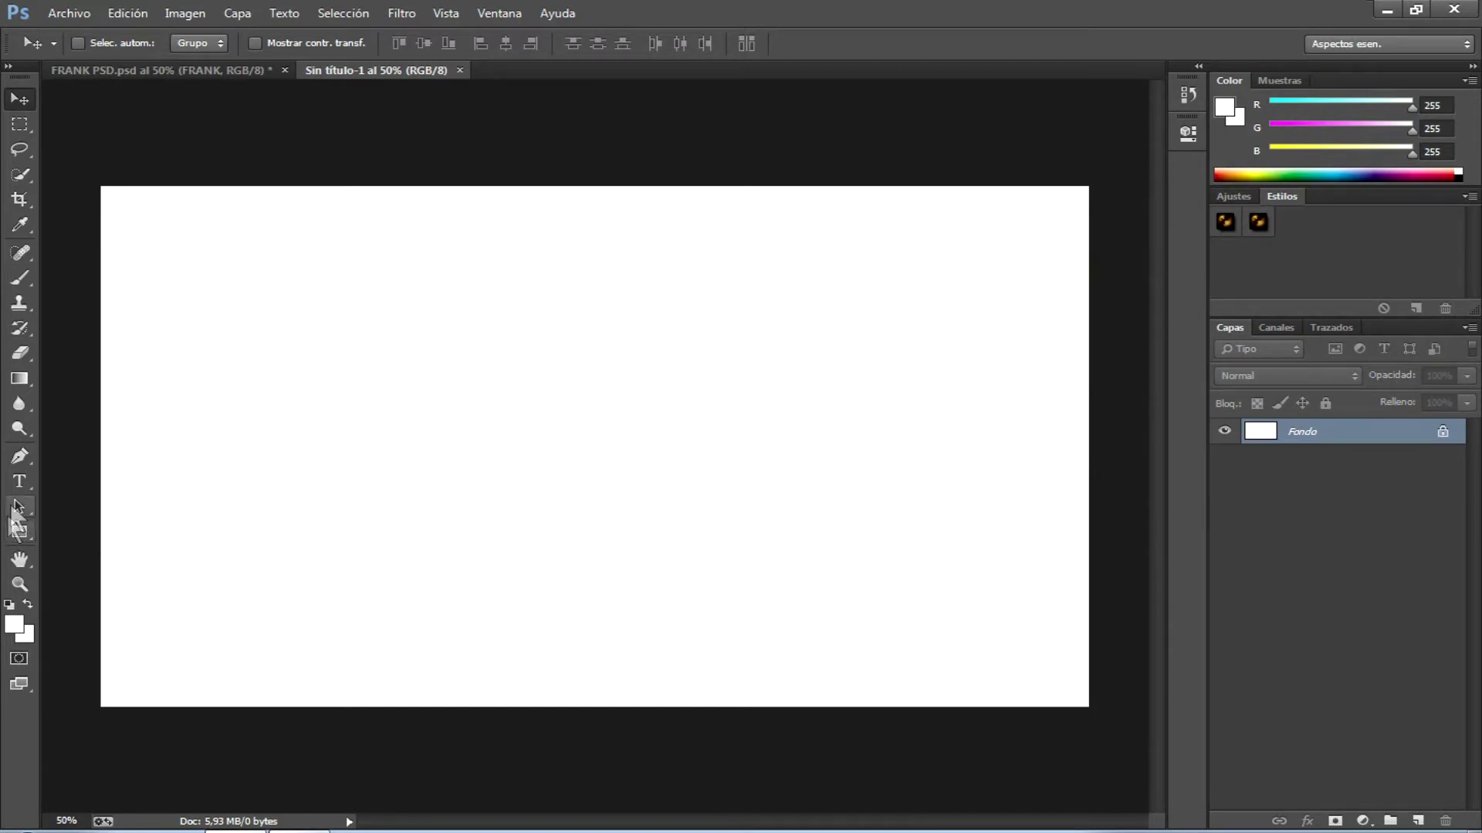
Set the Type tool to Thaleia 110 pt with teal colour 045e6b.
left_click(20, 481)
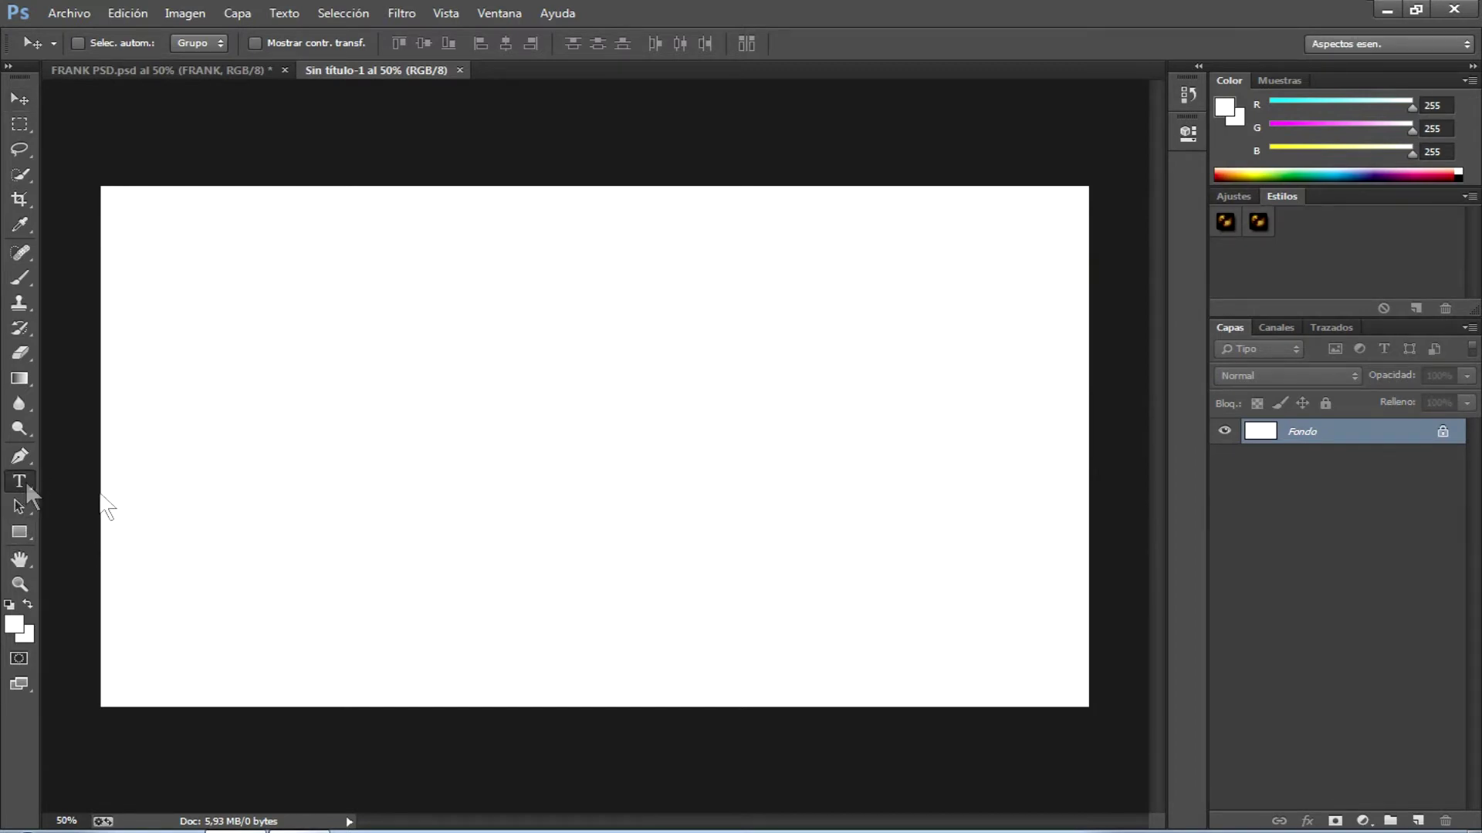
left_click(165, 43)
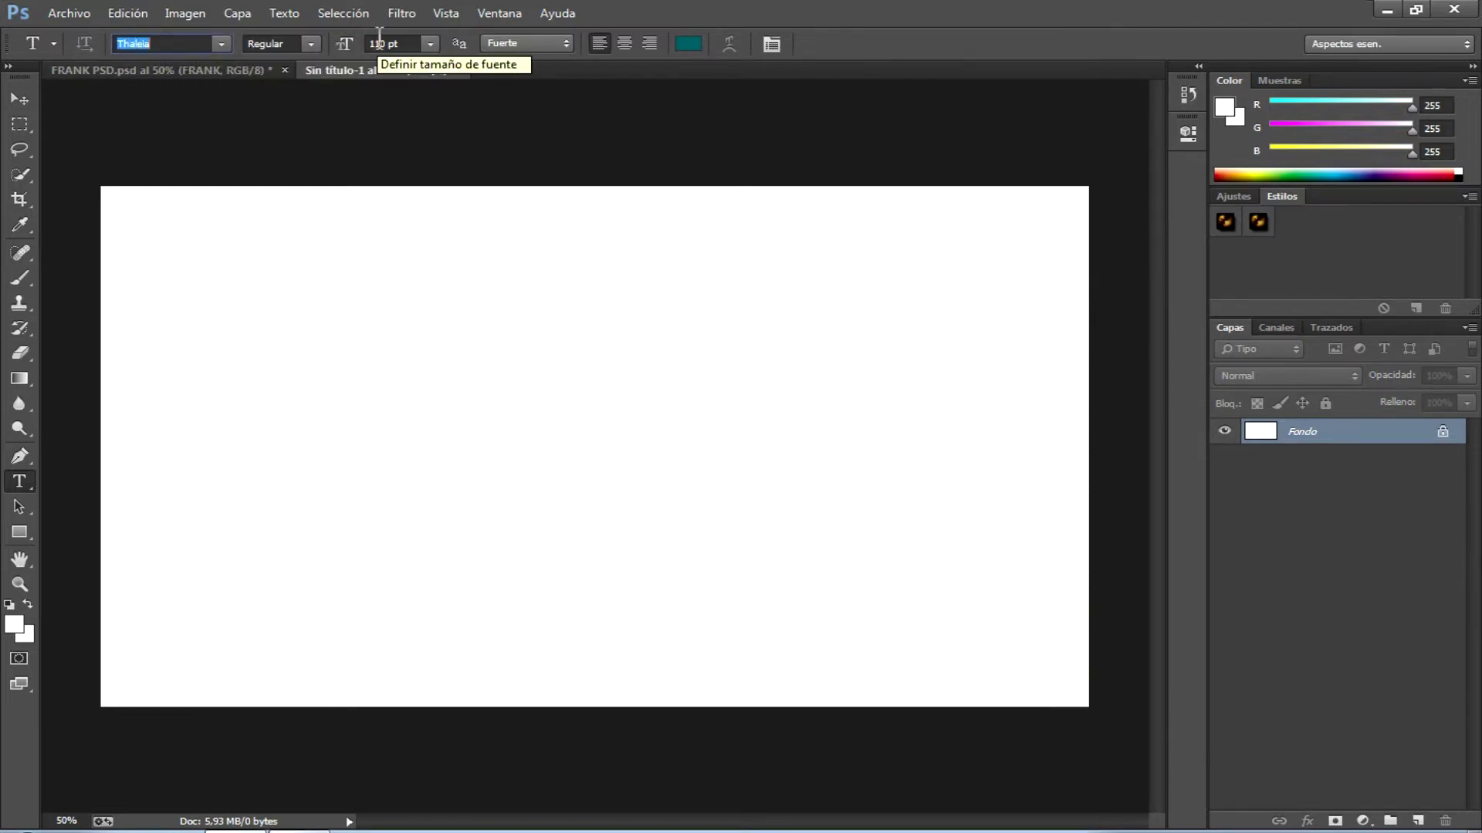
left_click(689, 44)
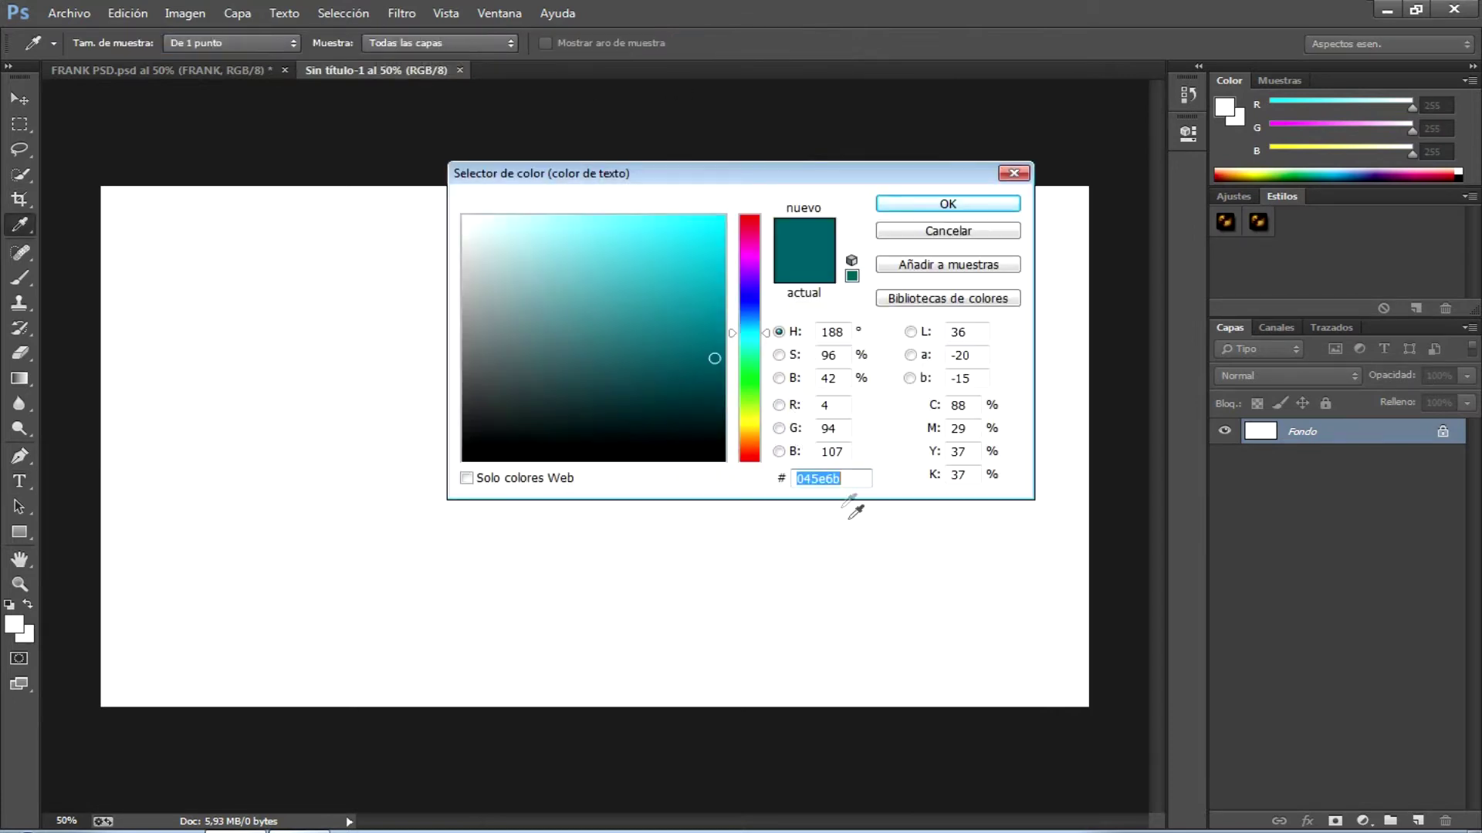
left_click(808, 479)
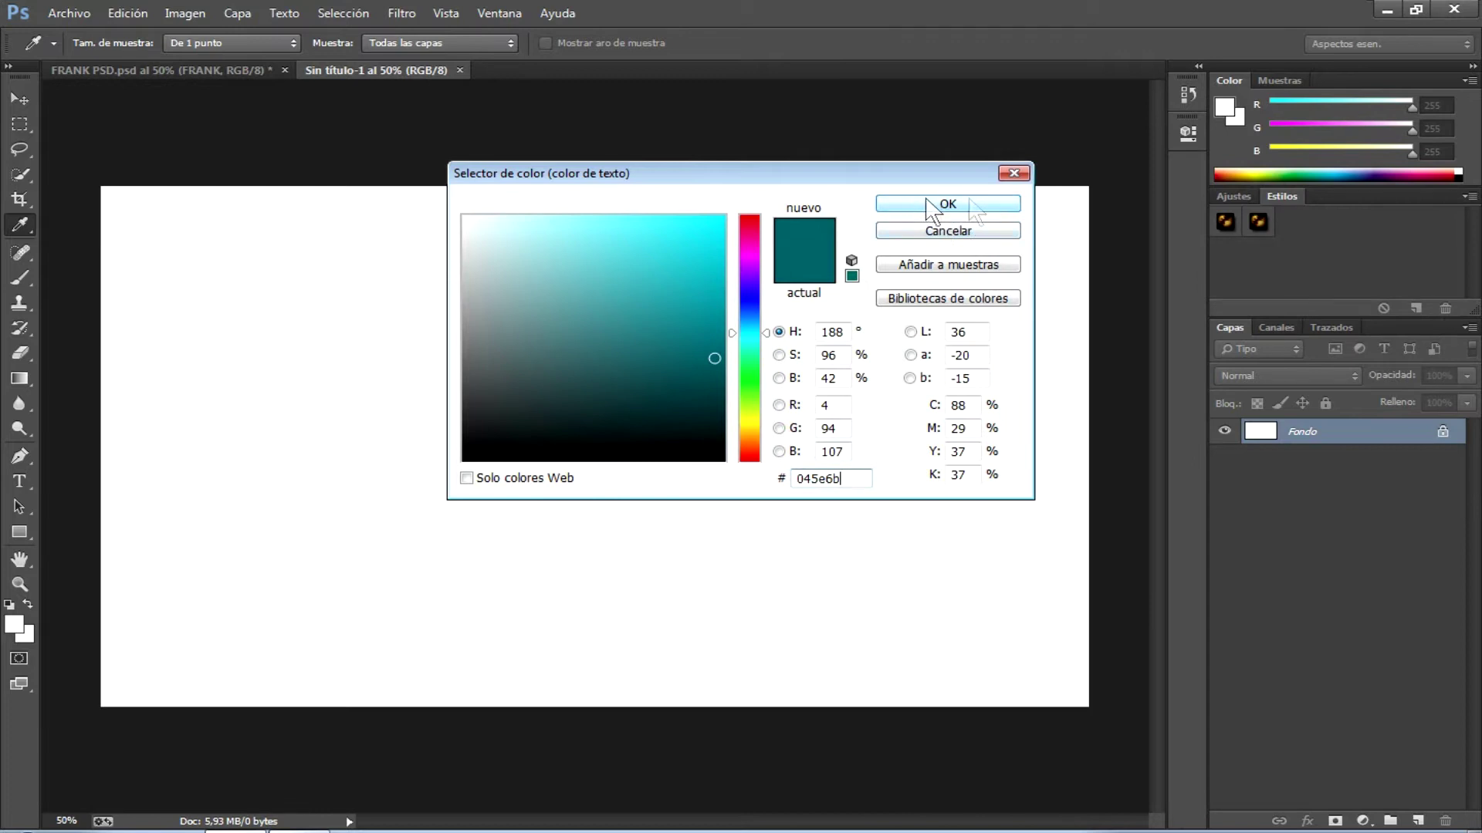
left_click(954, 205)
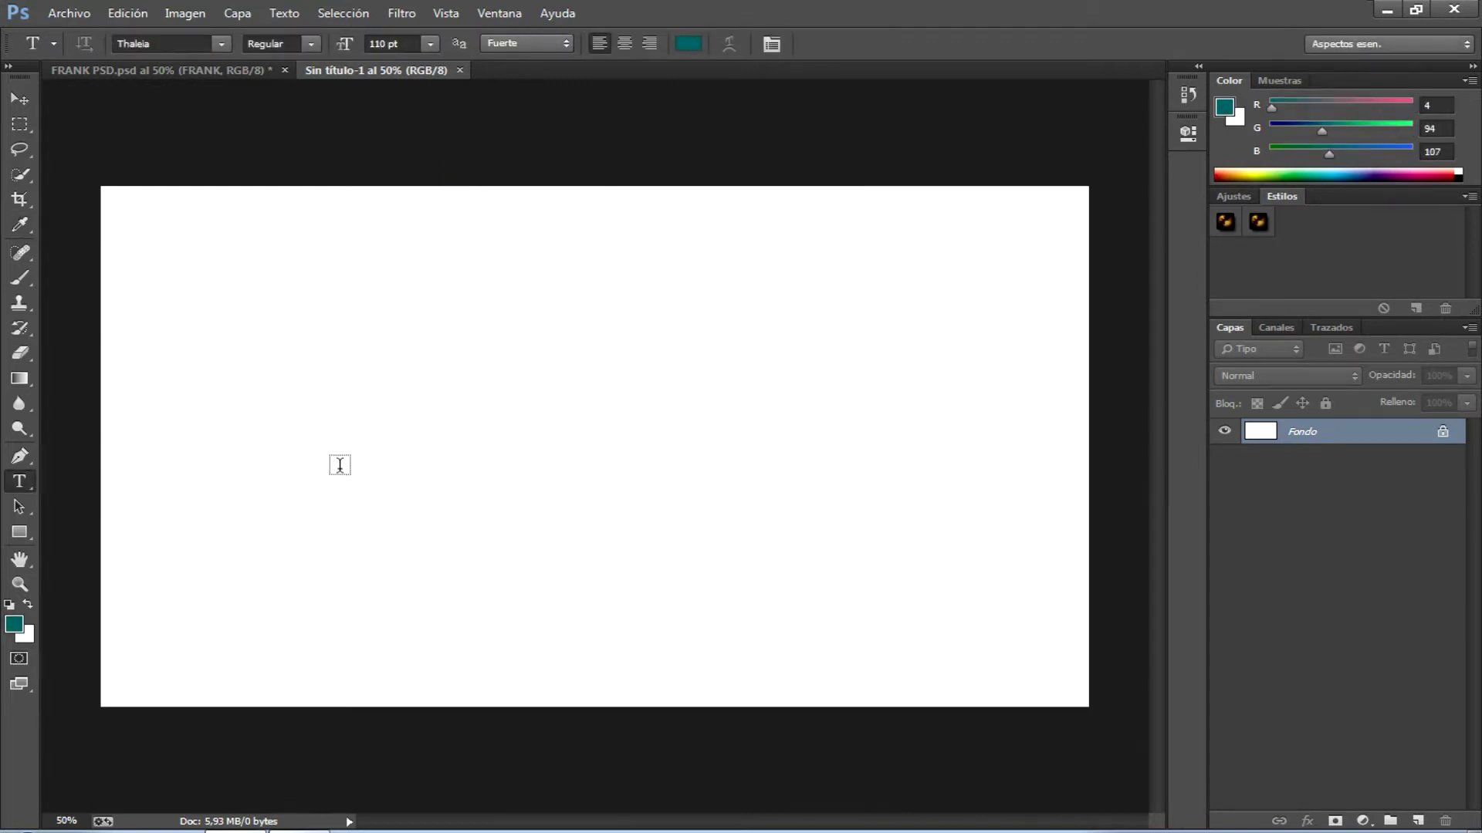
Type FRANK on the canvas, commit it, and move it to the centre.
left_click(339, 464)
type("FRANK")
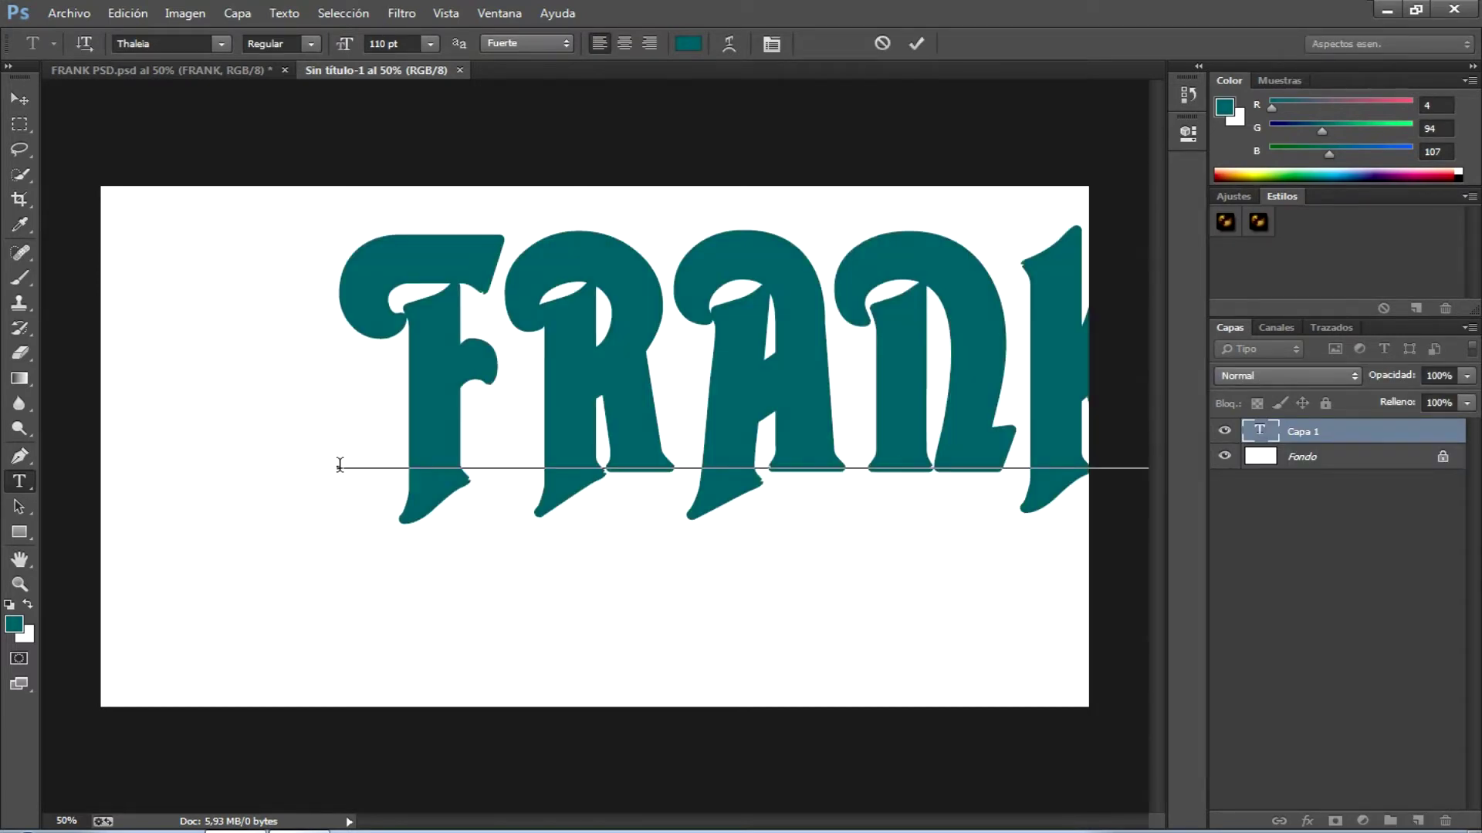
left_click(916, 44)
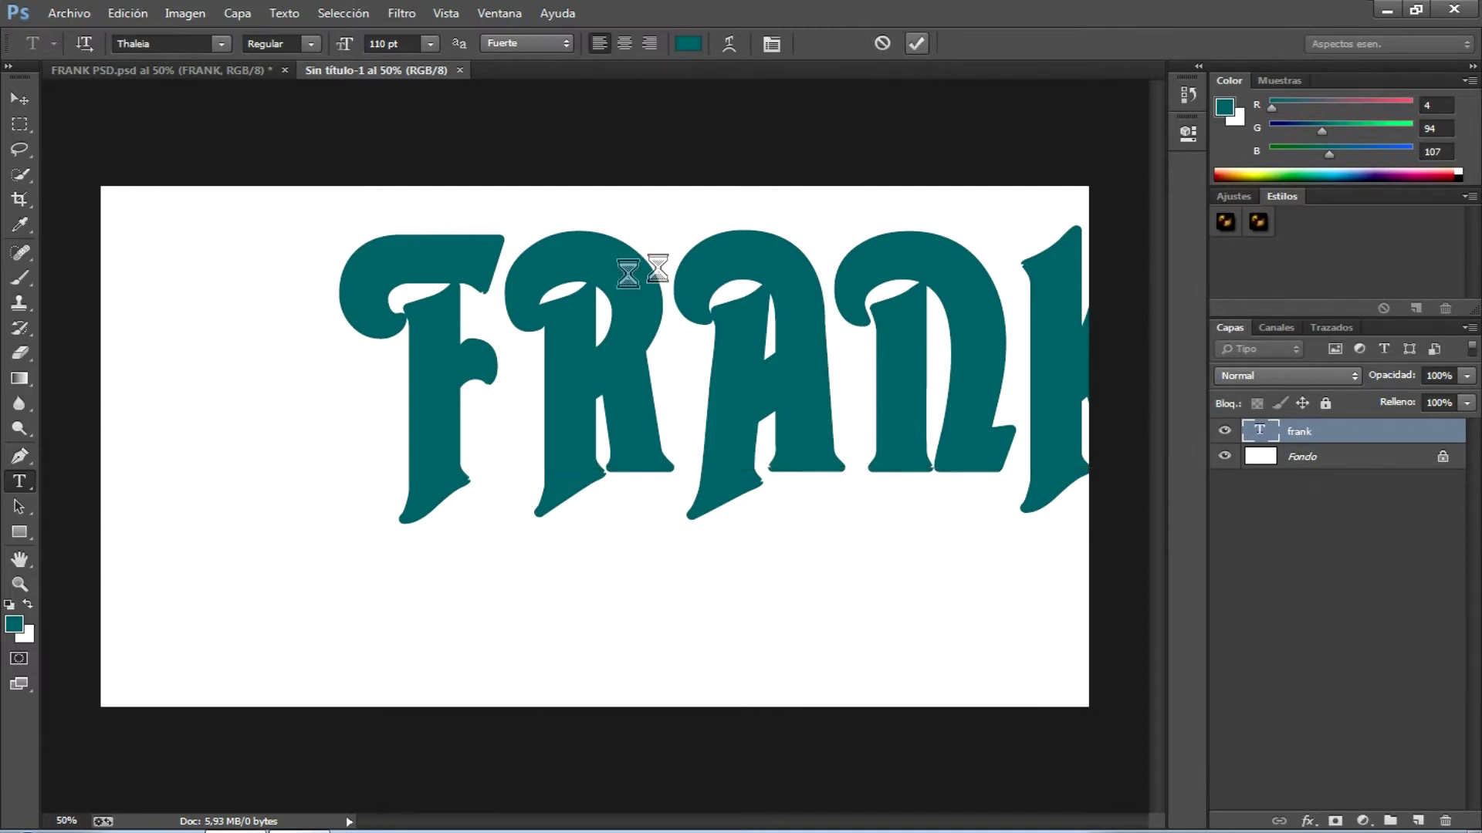
left_click(20, 99)
mouse_move(775, 378)
left_mouse_down()
mouse_move(689, 444)
mouse_move(612, 445)
left_mouse_up()
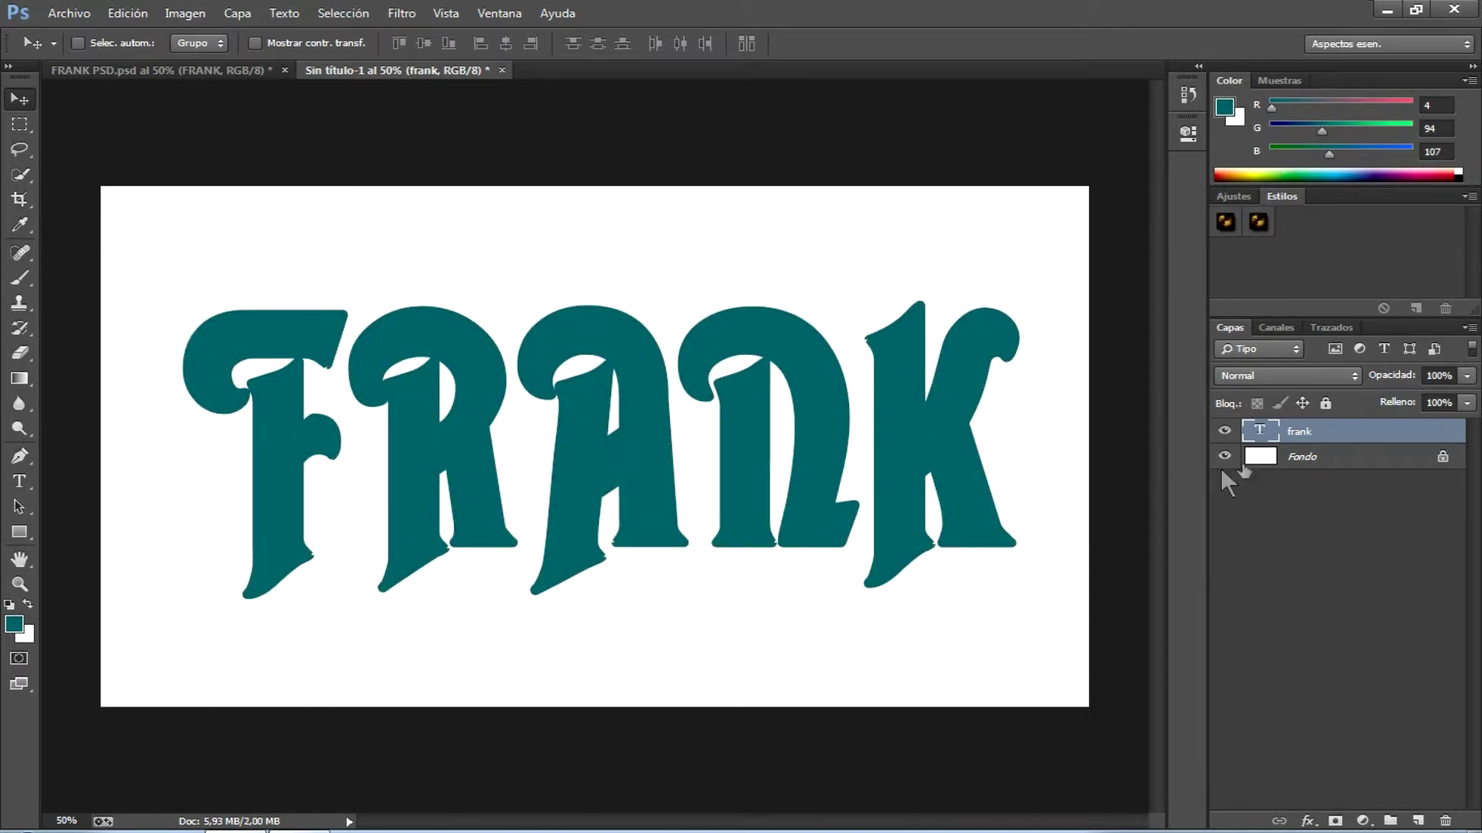
left_click(1309, 457)
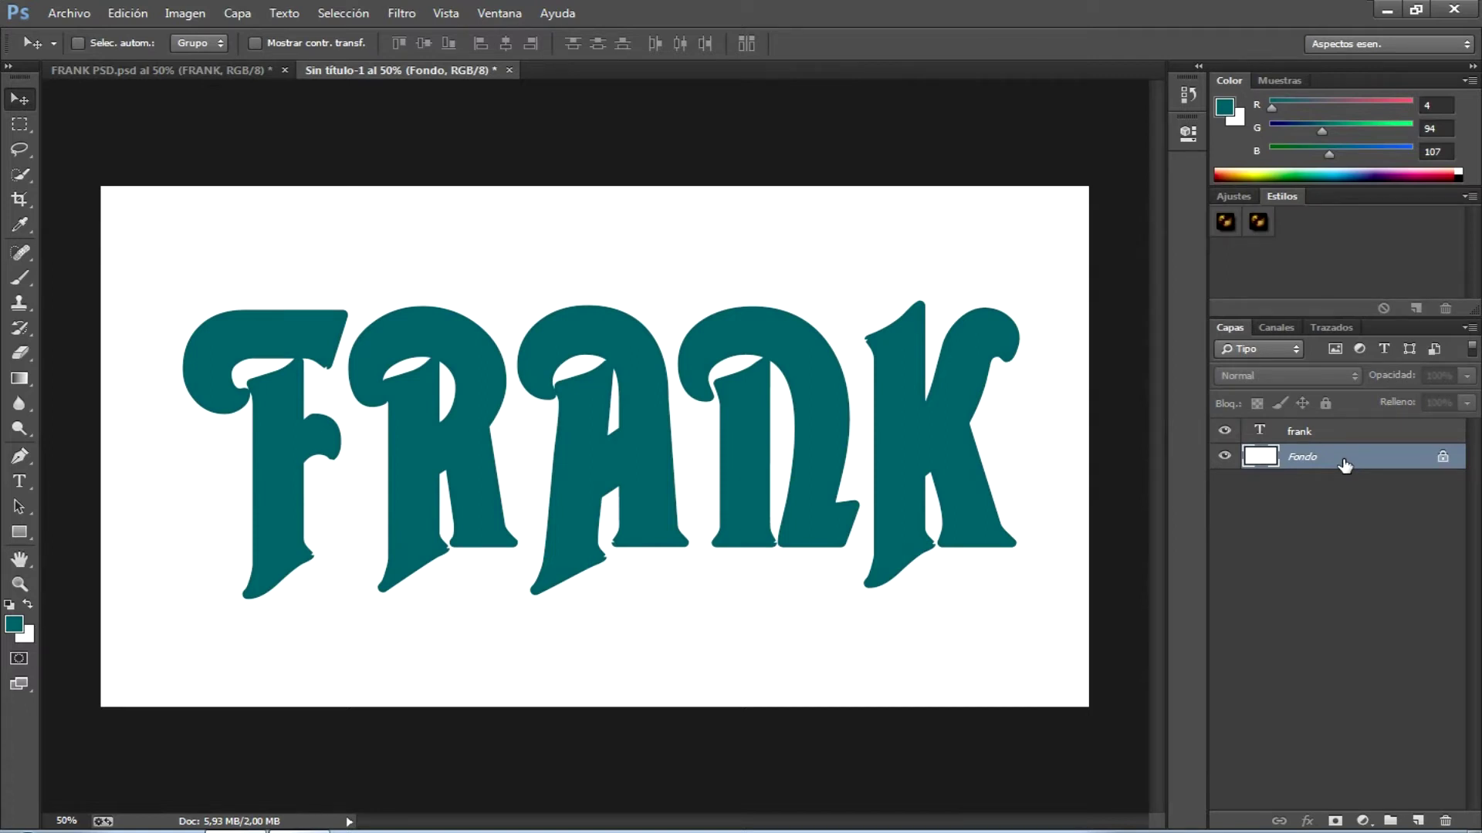
Fill the Fondo background layer with black behind the teal FRANK text.
key("ctrl+i")
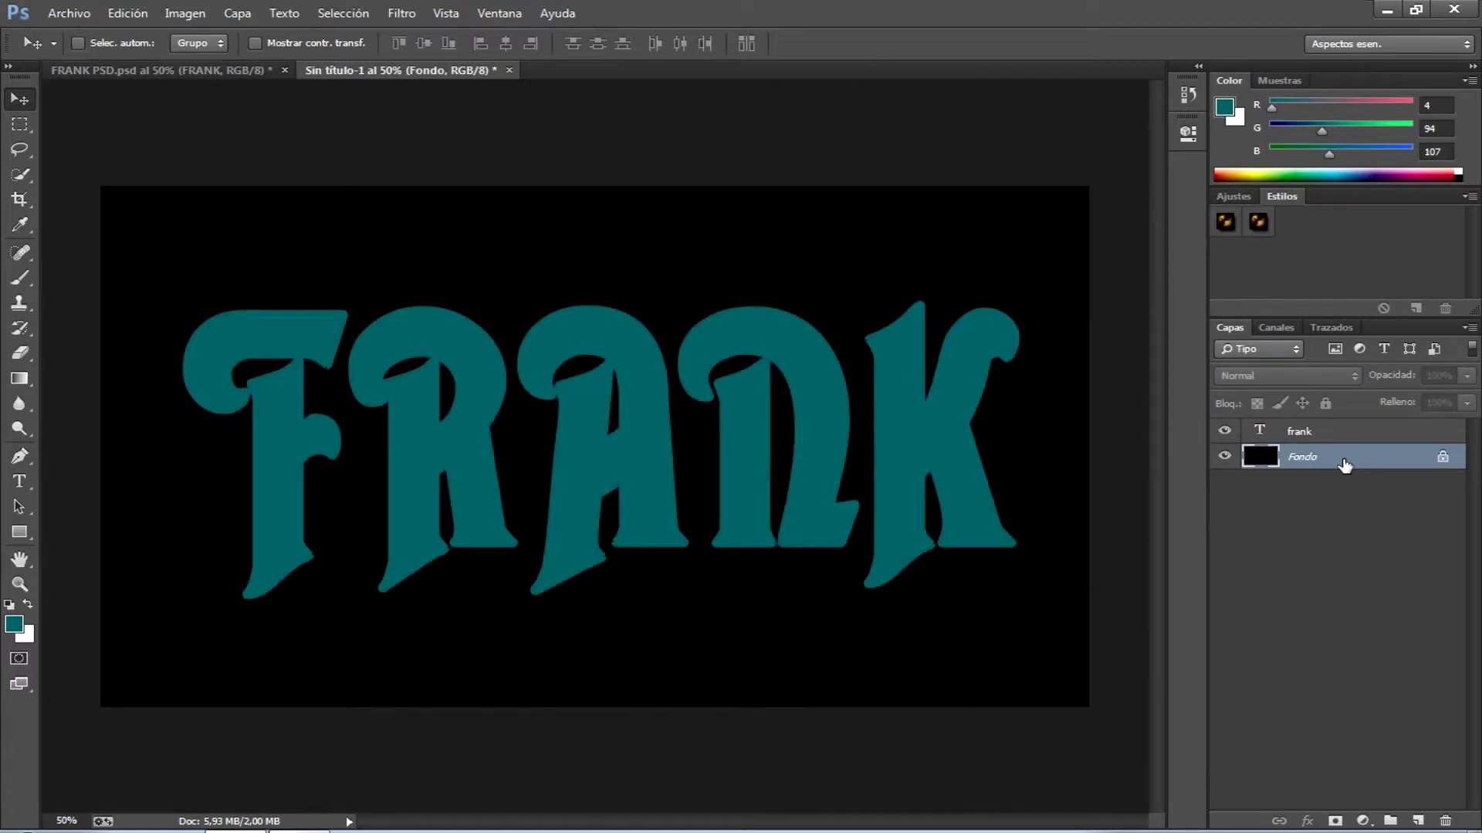
left_click_drag(1344, 463, 1323, 234)
Load frankenstein.asl through the Estilos panel menu's Cargar estilos option.
left_click(500, 12)
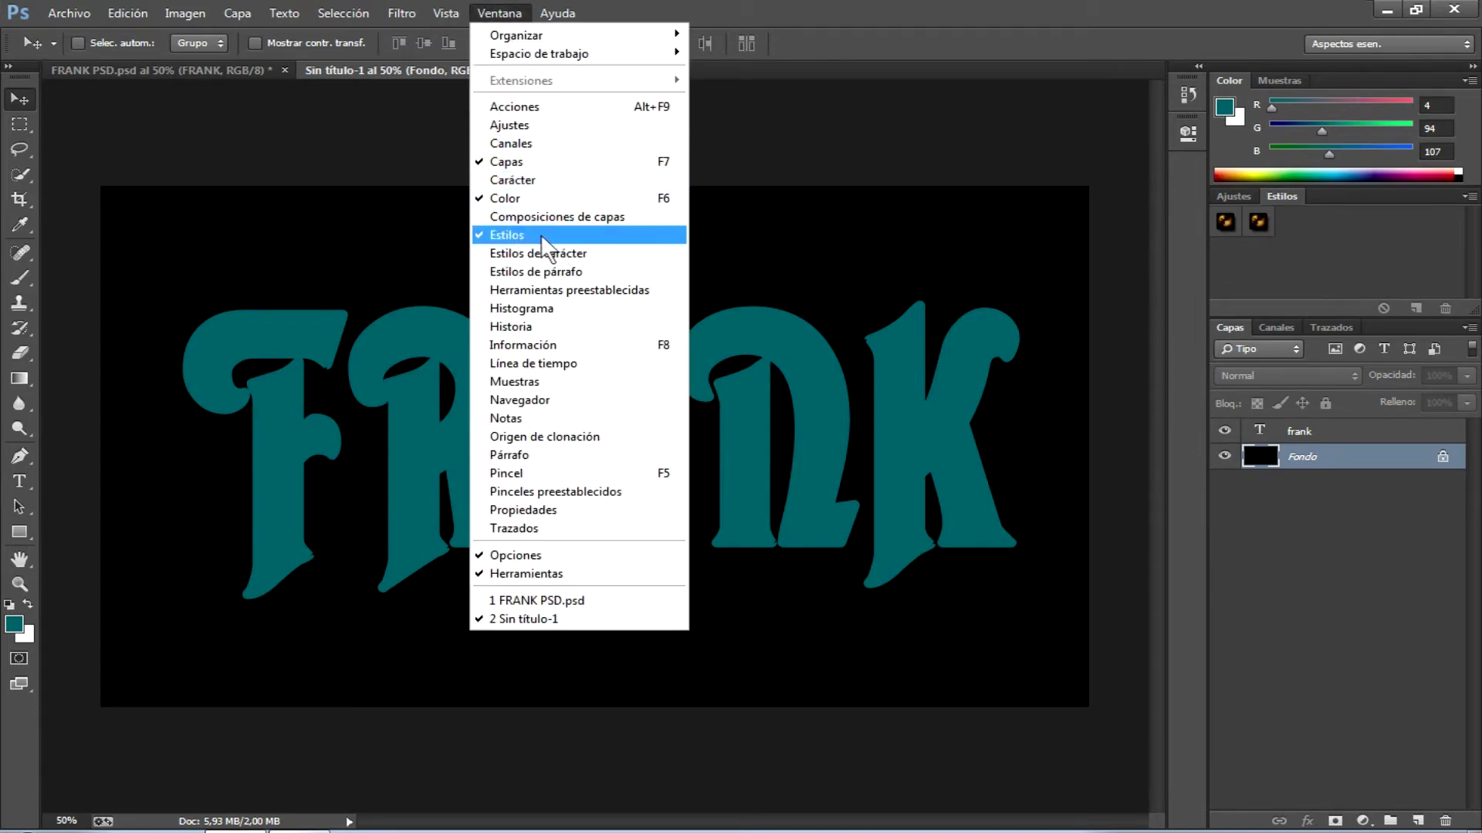
left_click(1310, 245)
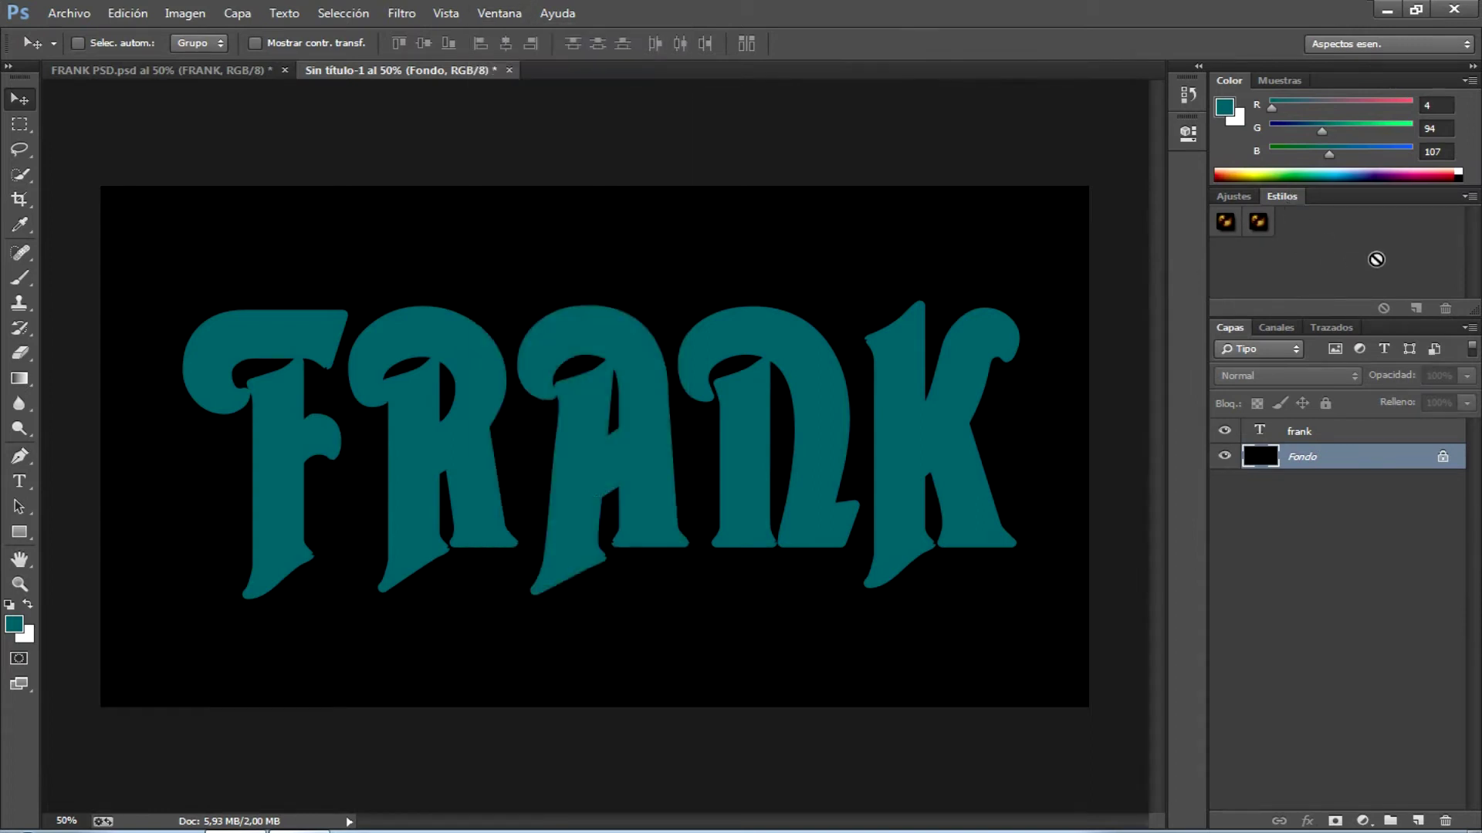
left_click(1470, 199)
left_click(1471, 199)
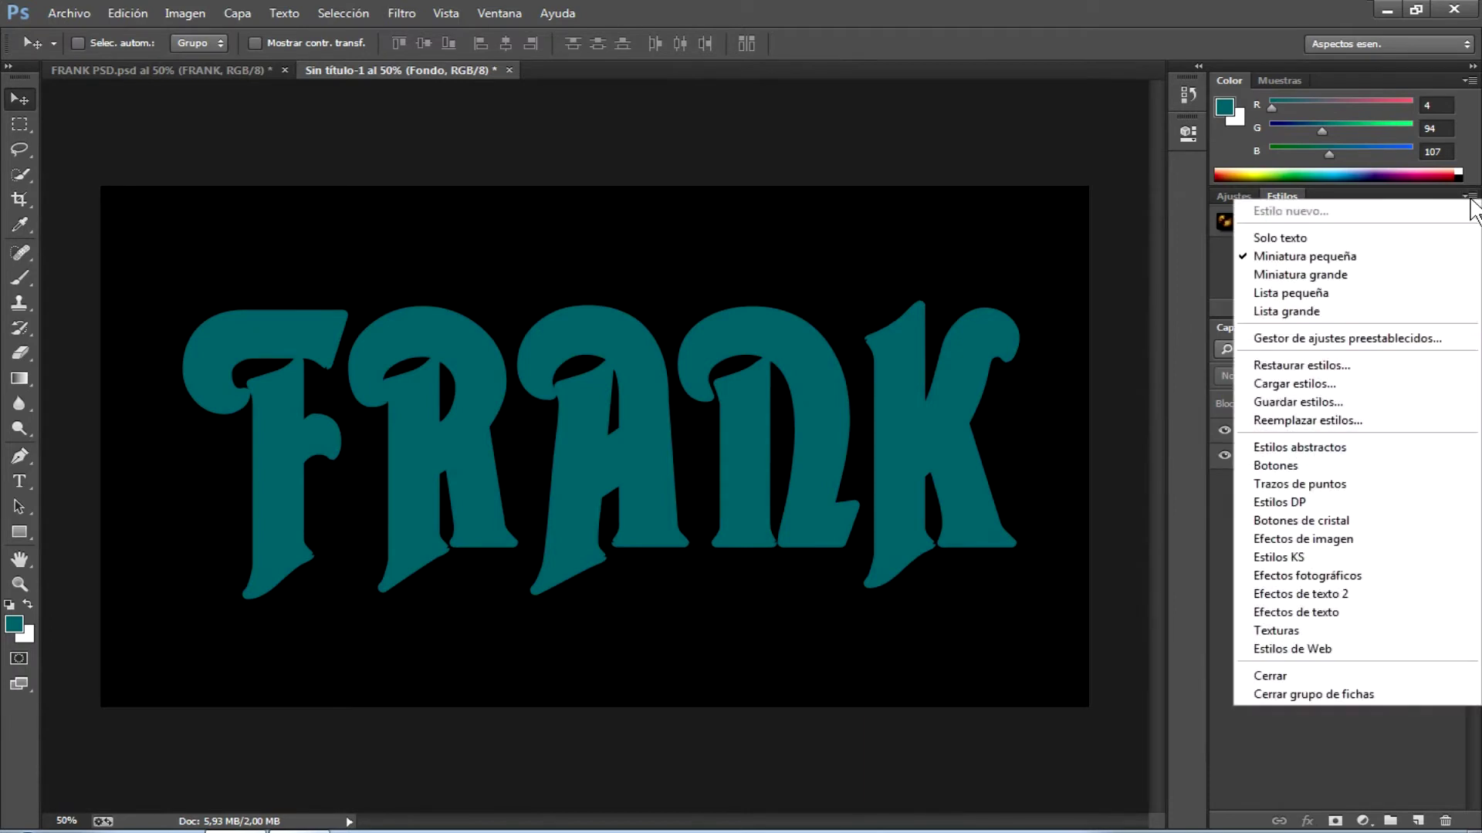
left_click(1471, 199)
left_click(1305, 382)
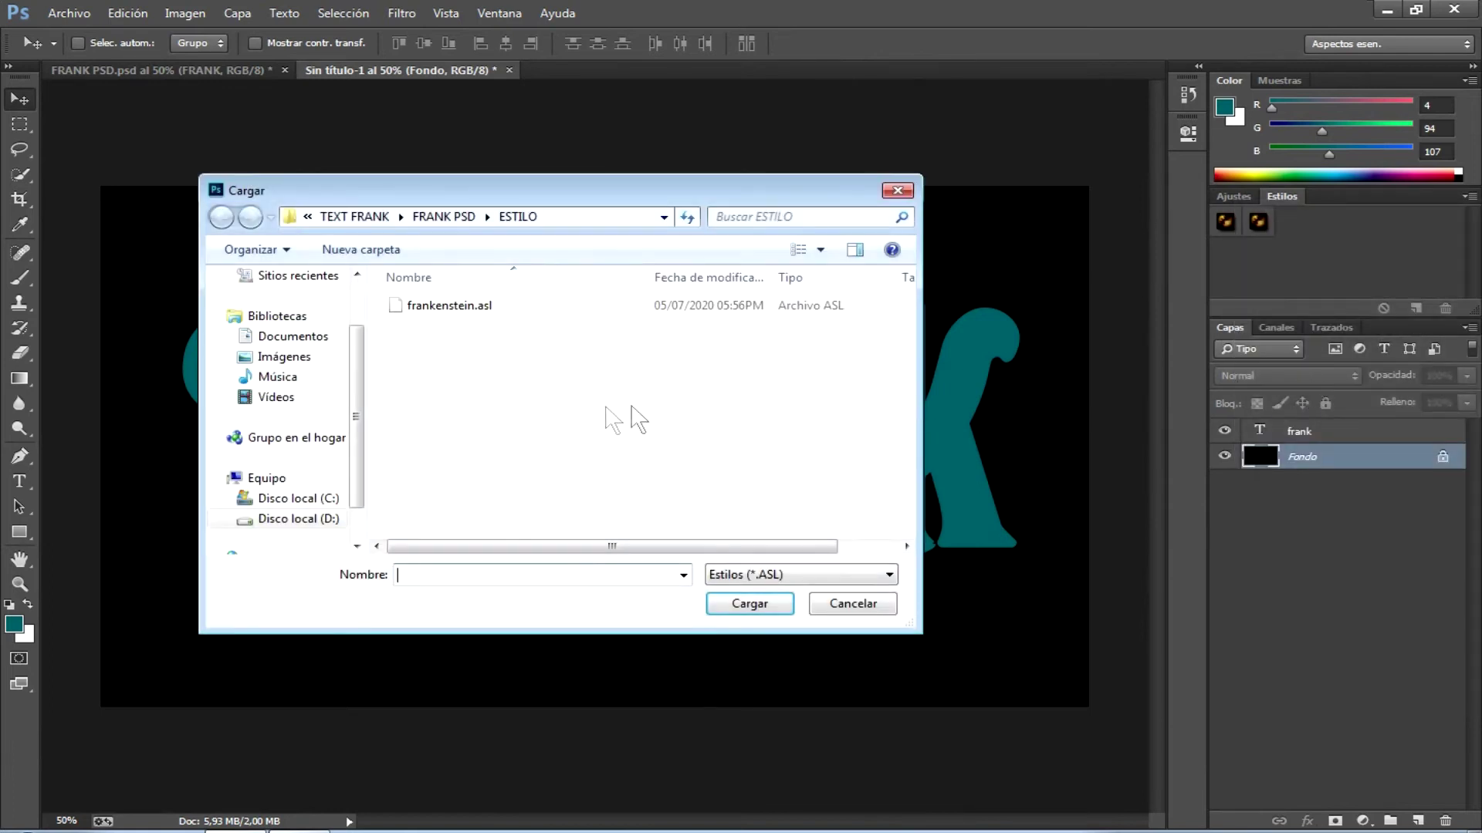
left_click(448, 309)
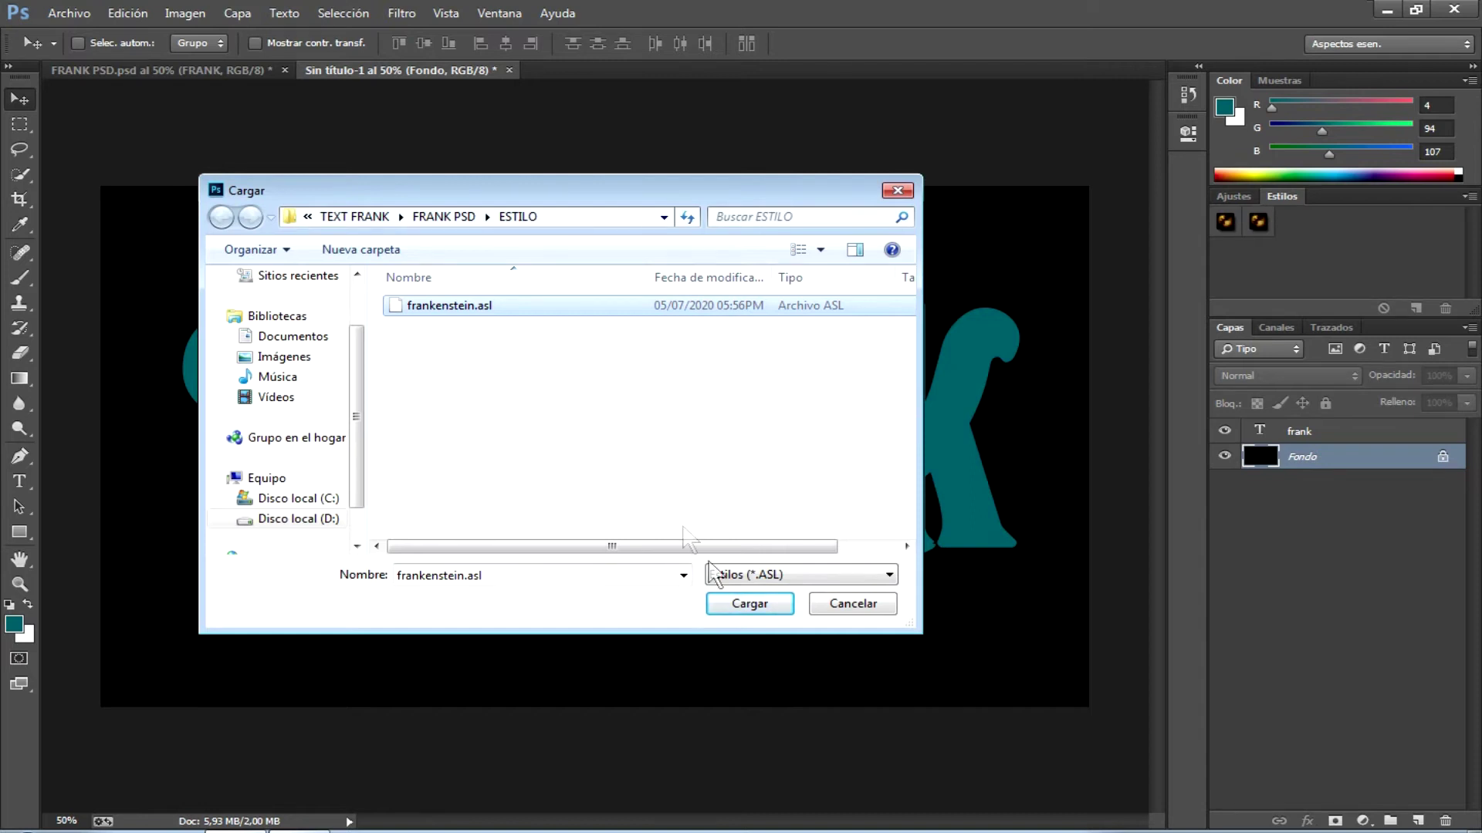
left_click(752, 605)
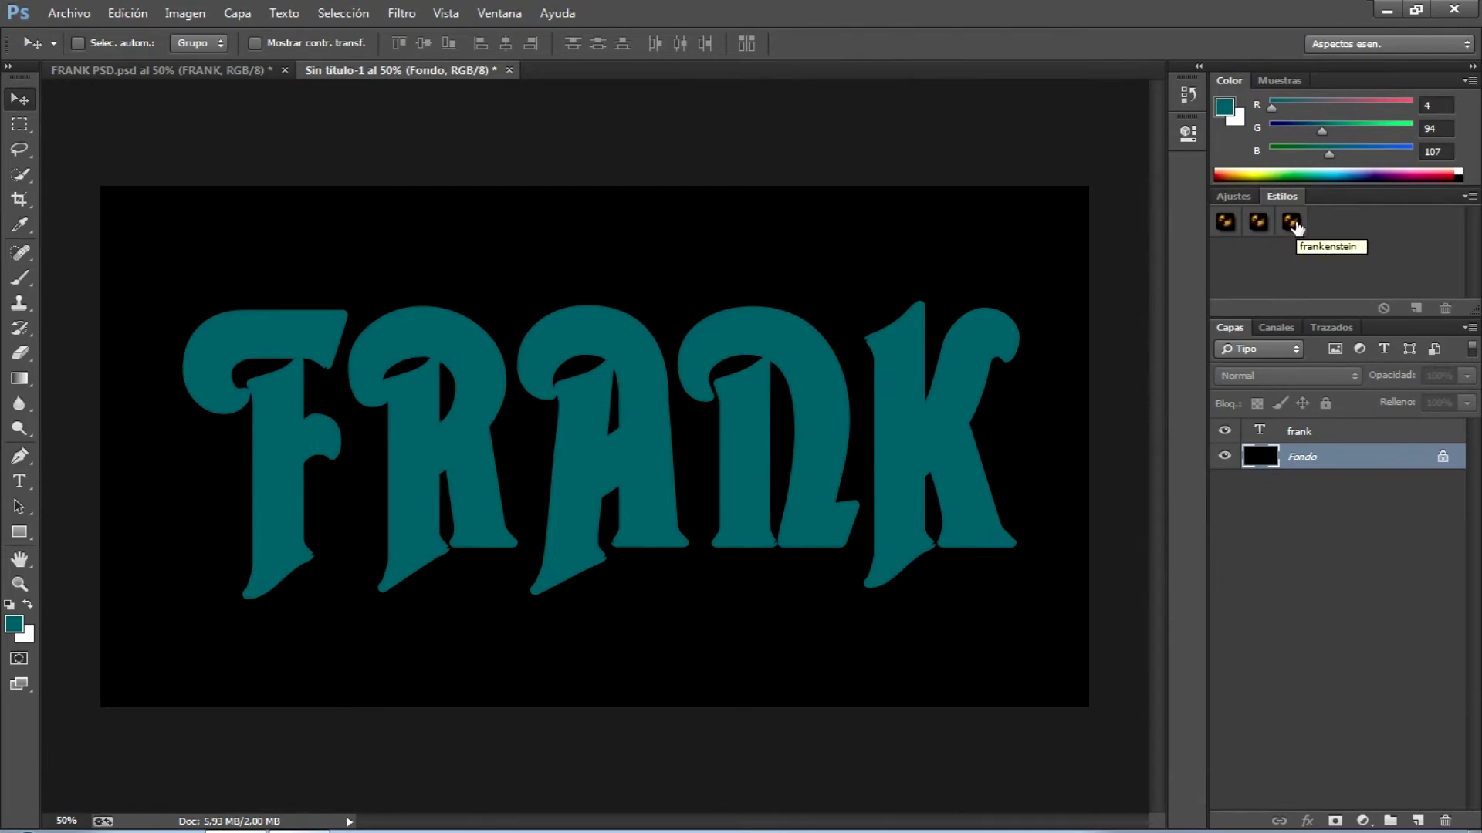
left_click(1353, 437)
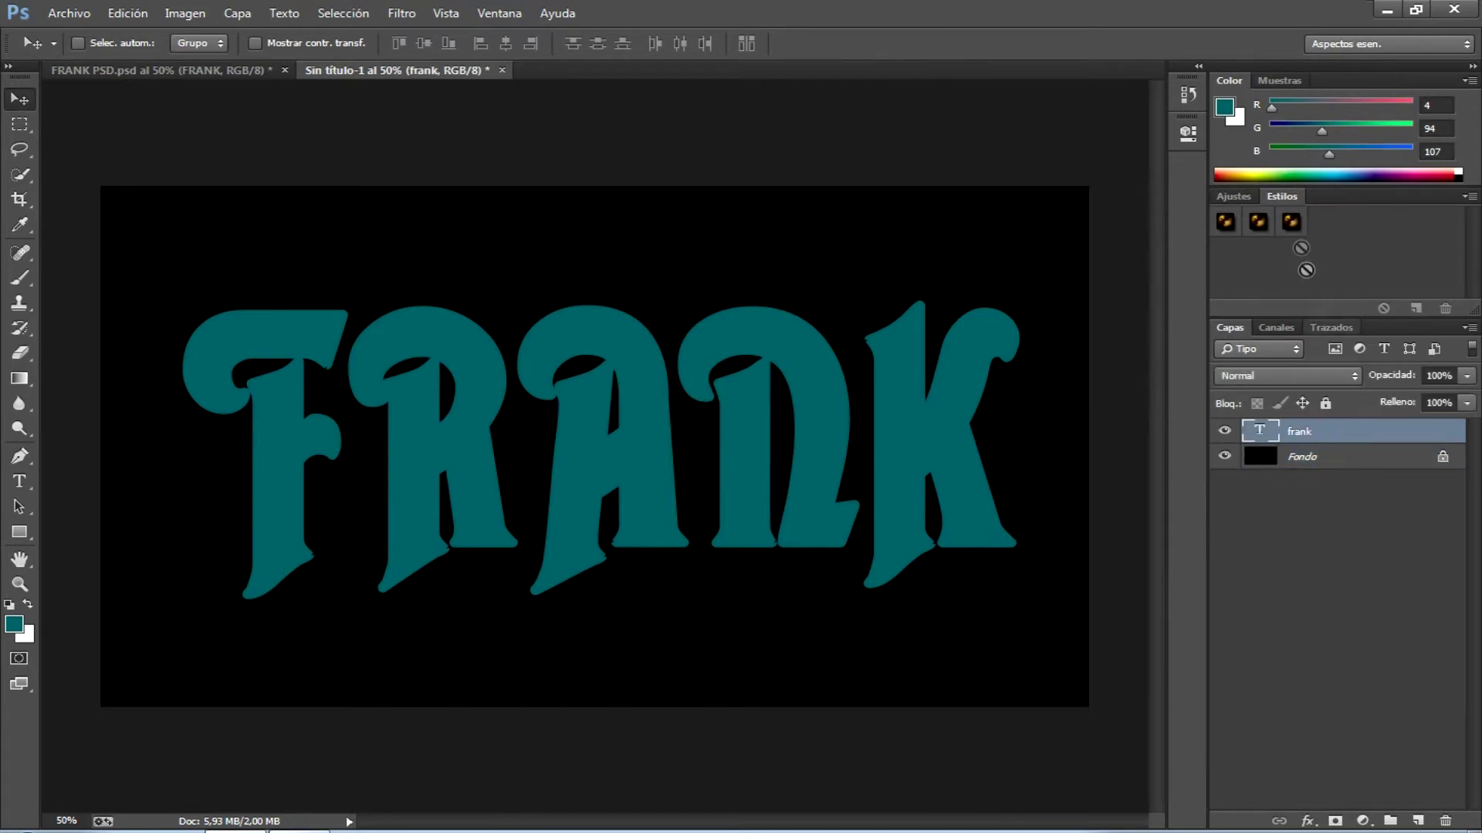
Apply the frankenstein style thumbnail to the frank text layer.
left_click(1294, 222)
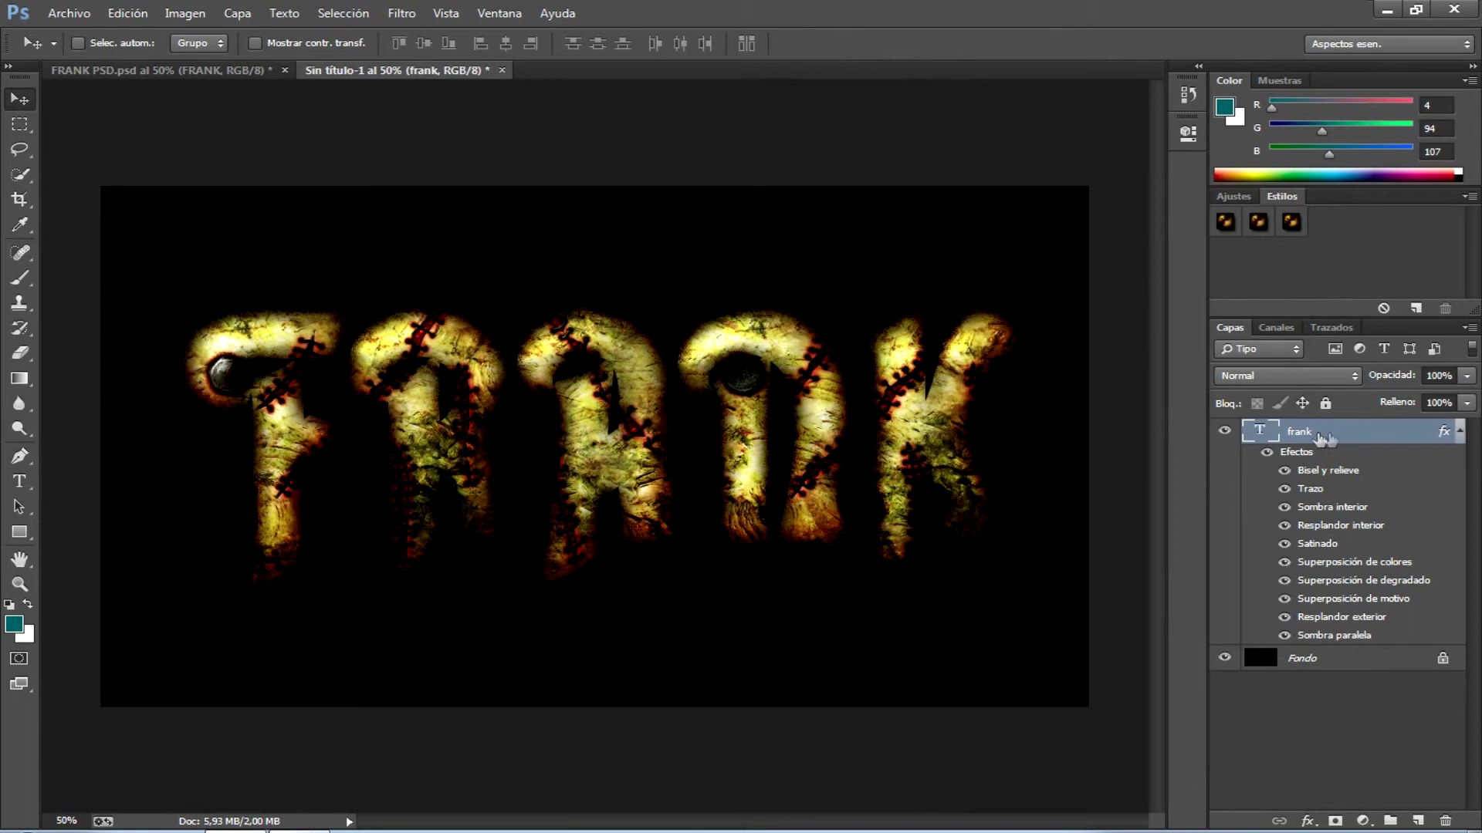
right_click(1346, 434)
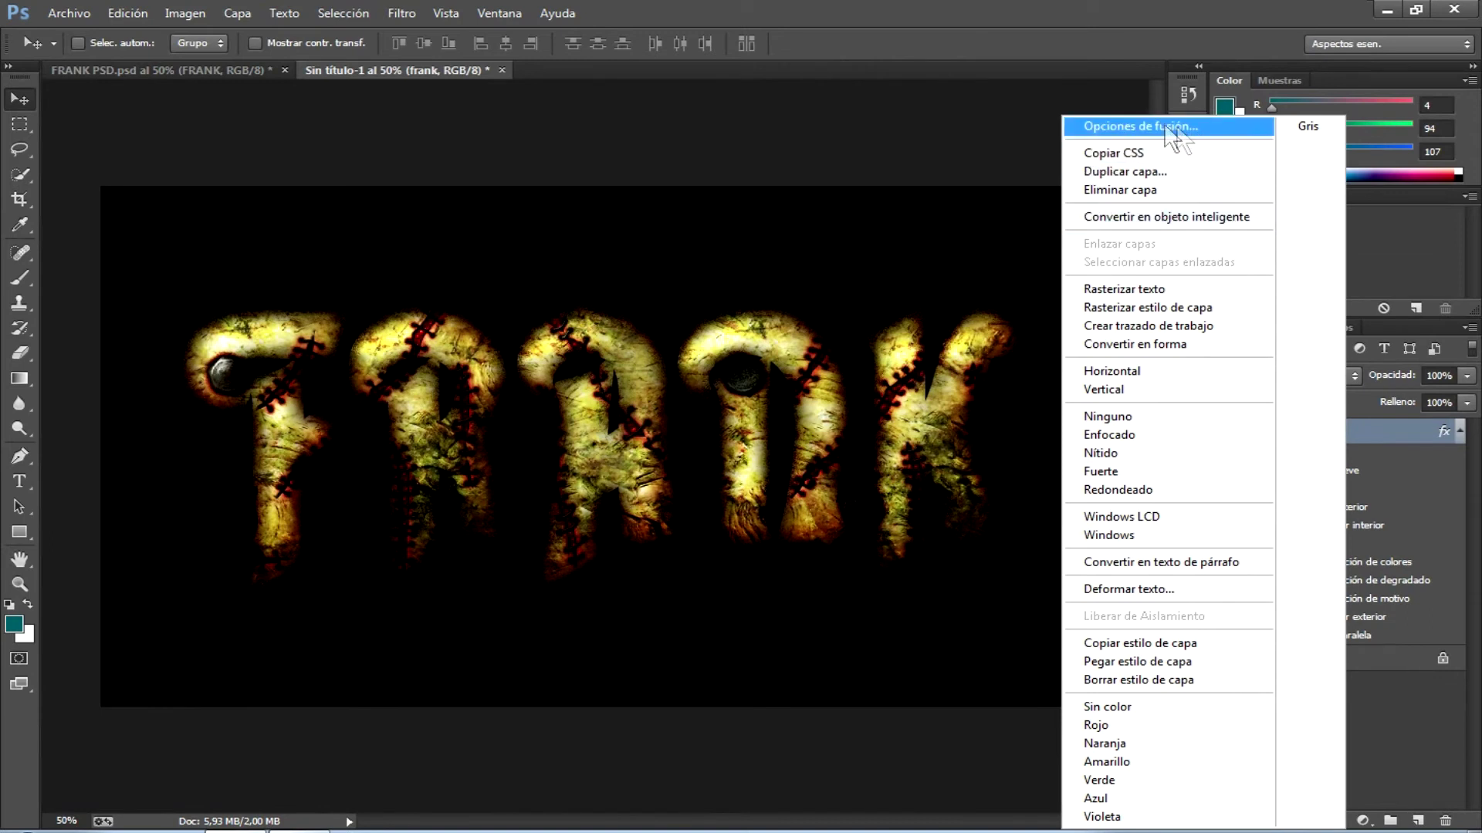
left_click(1163, 124)
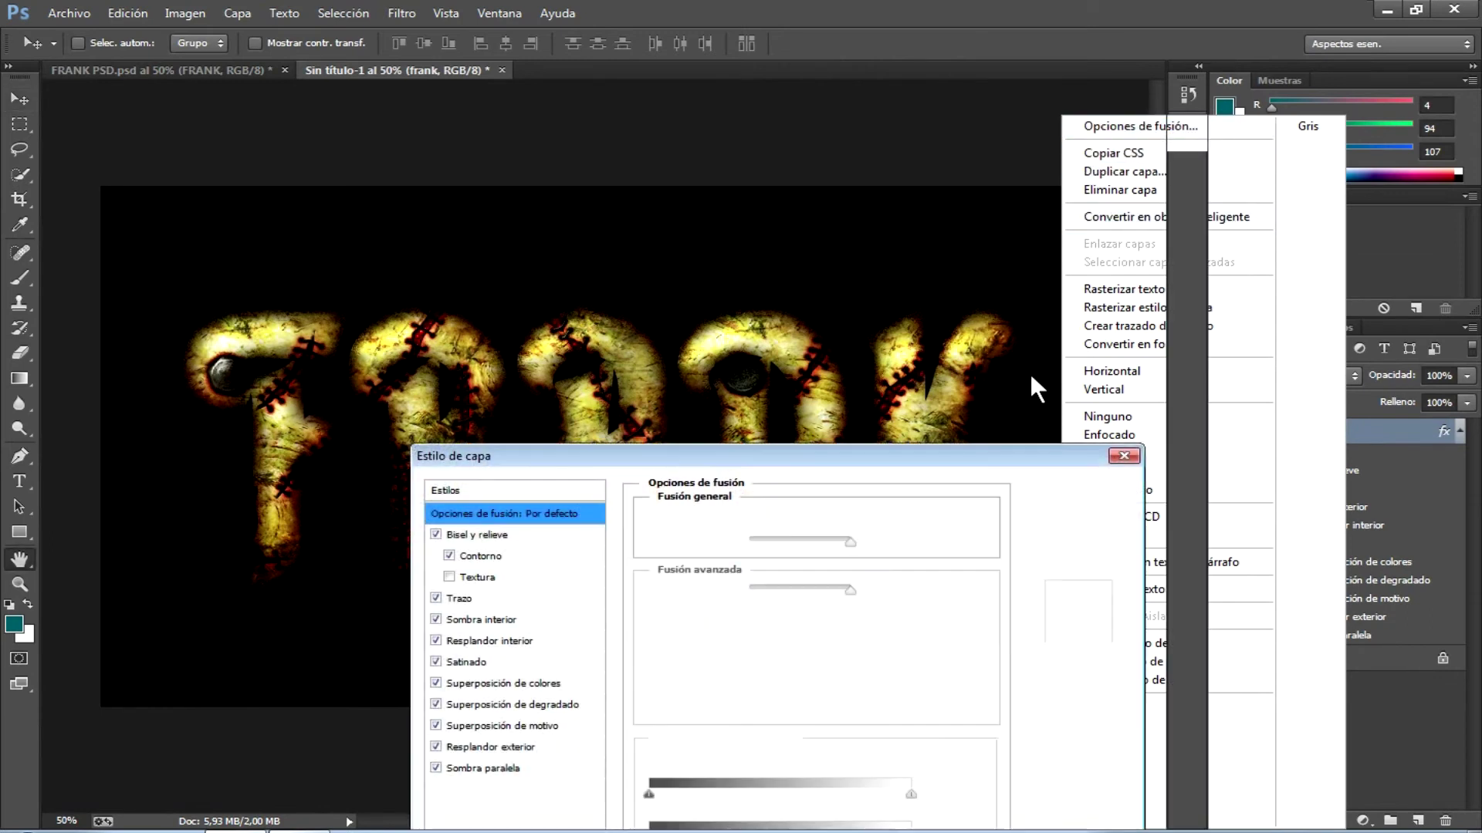
left_click_drag(836, 456, 1058, 356)
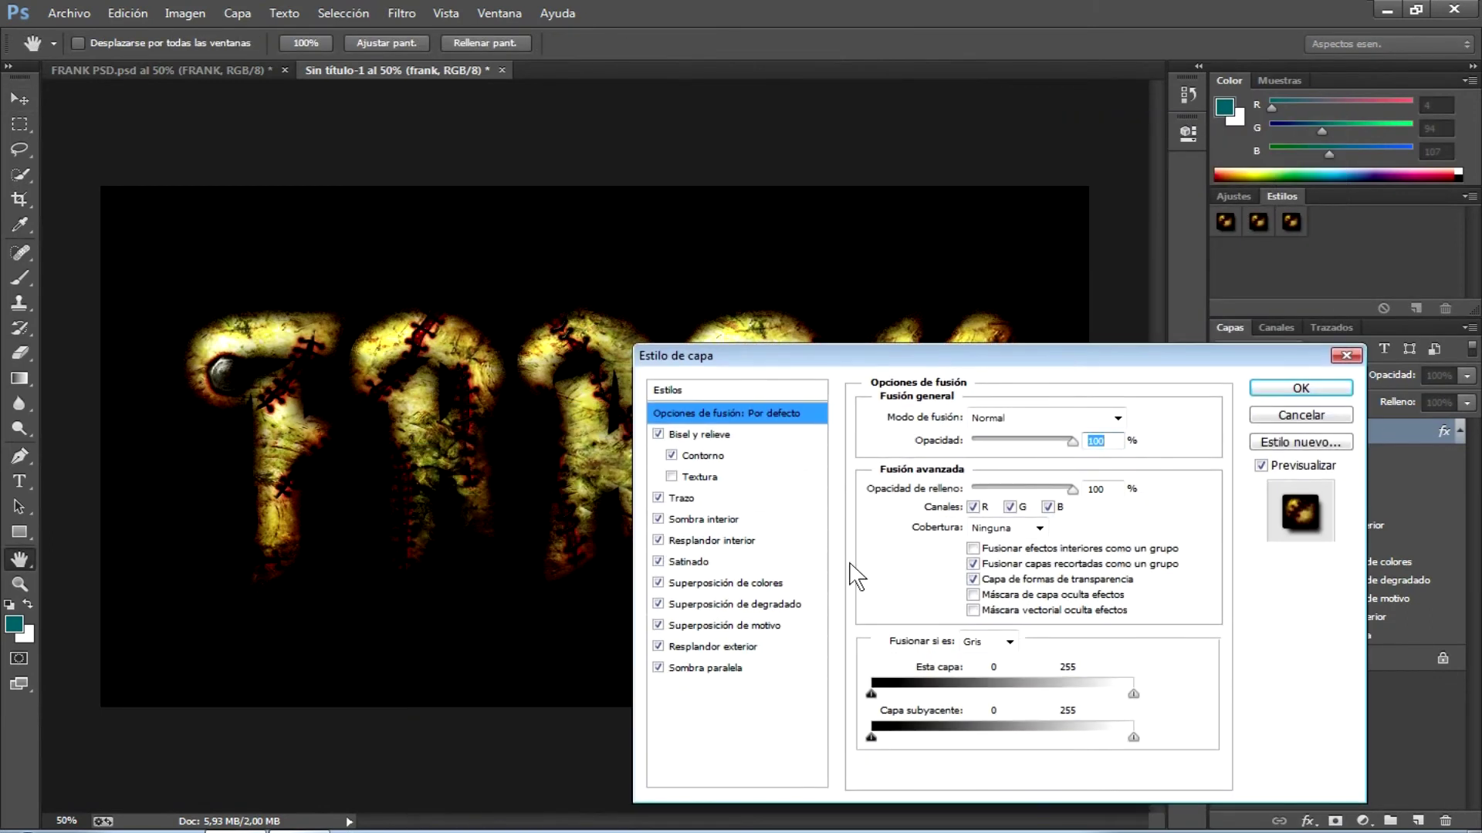
left_click(757, 627)
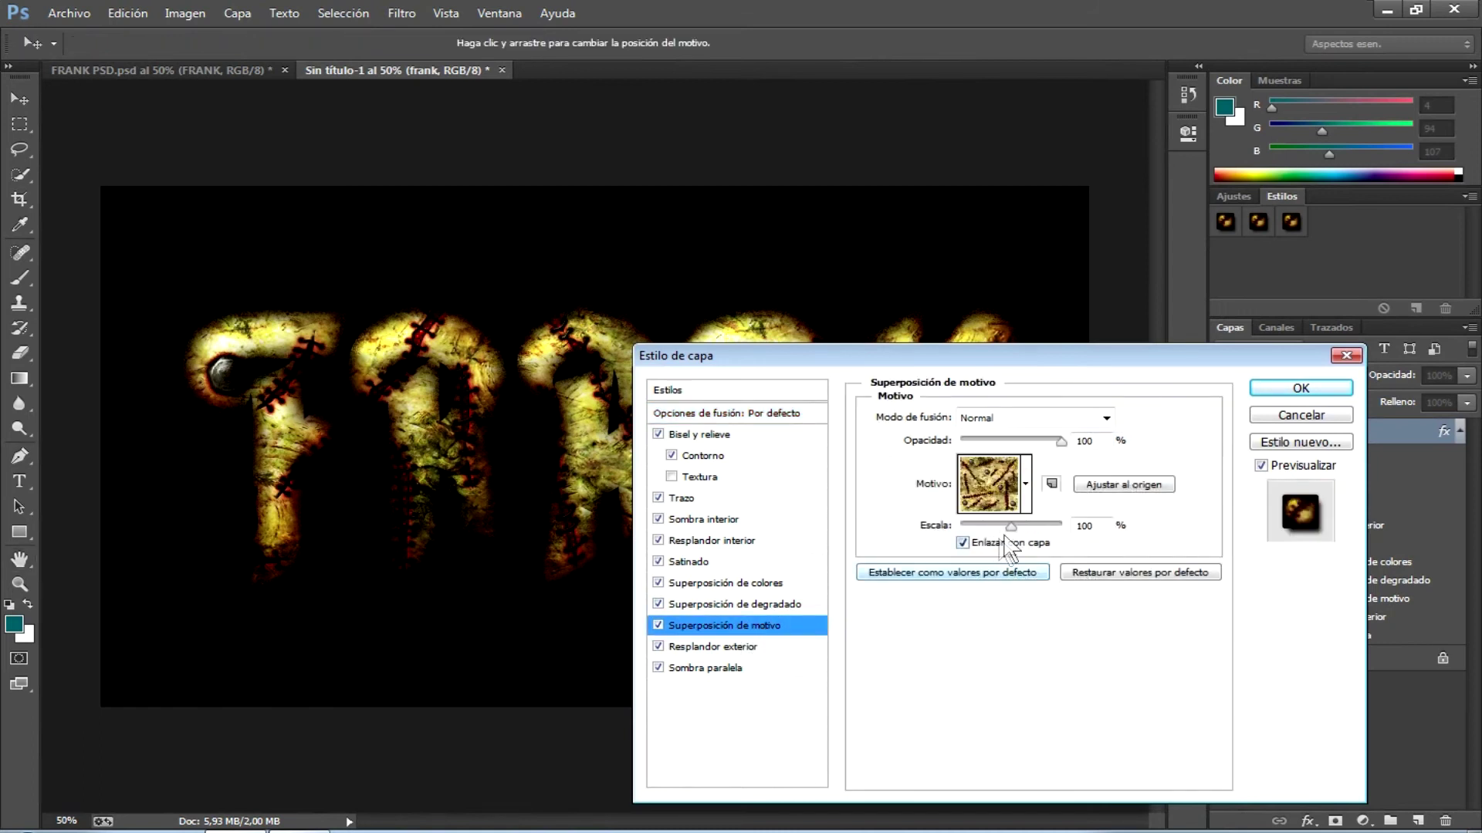
left_click_drag(1011, 525, 1027, 532)
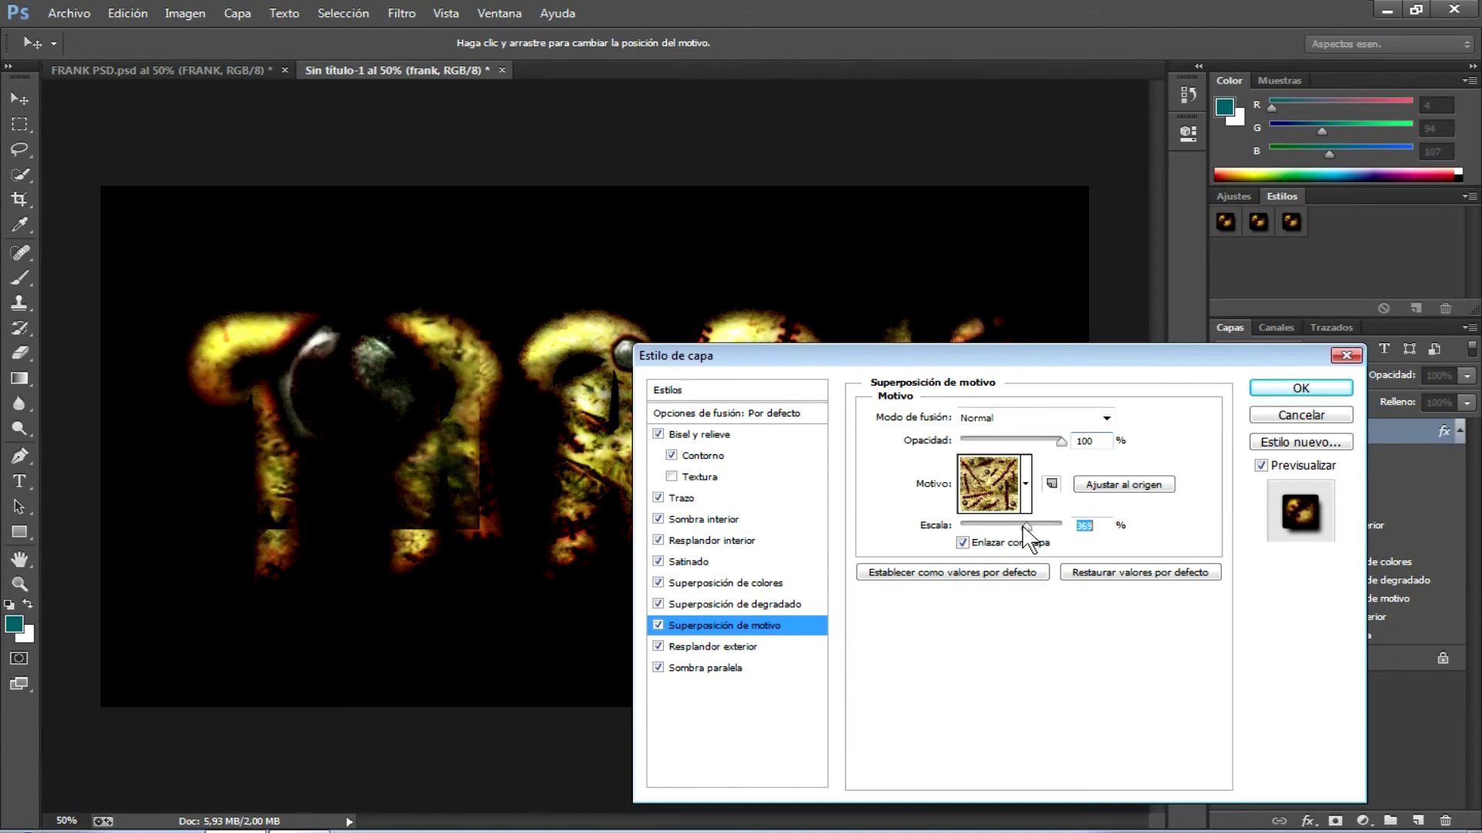
left_click_drag(1026, 533, 1014, 529)
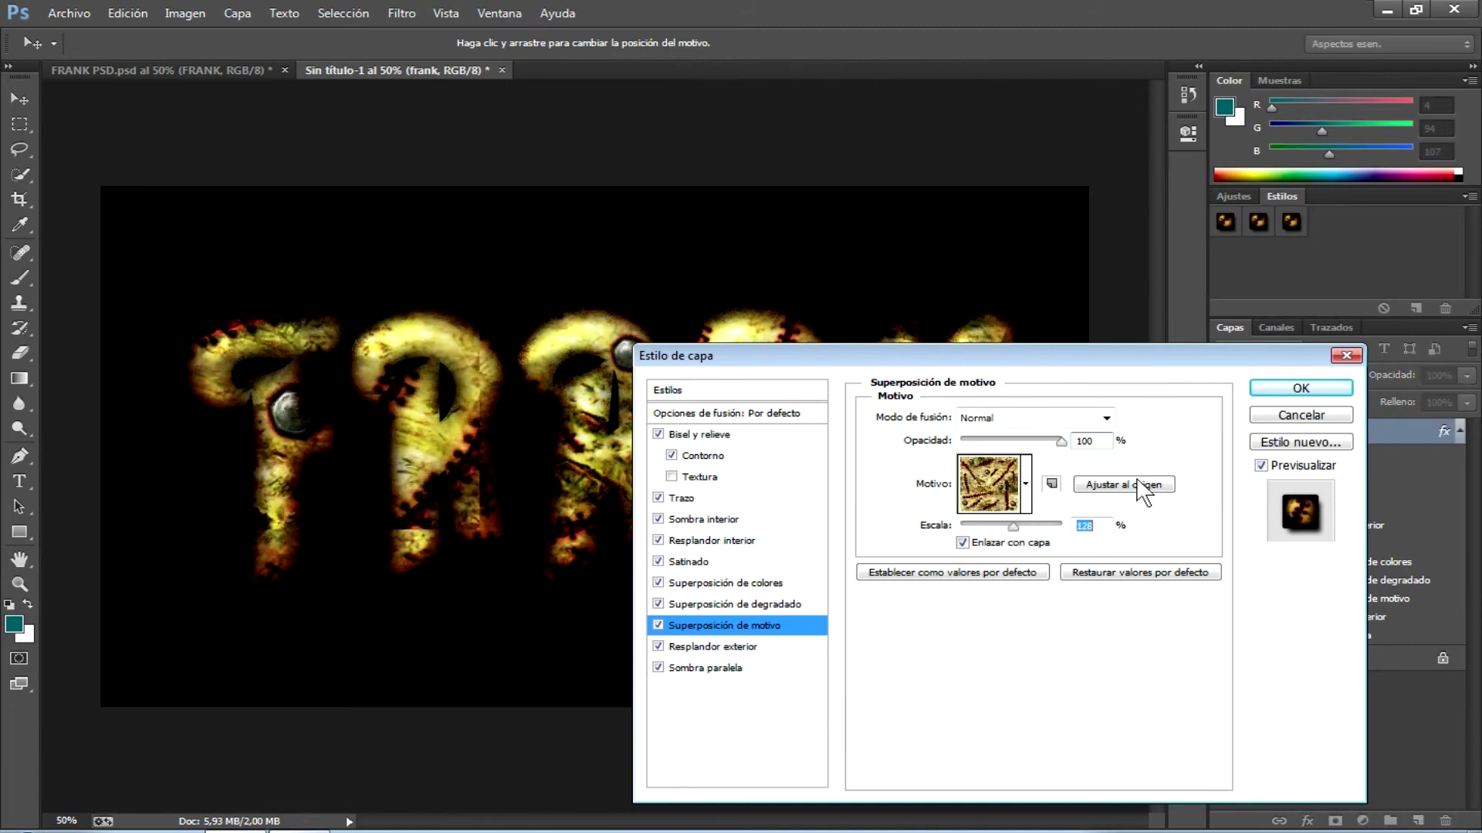
left_click(1300, 388)
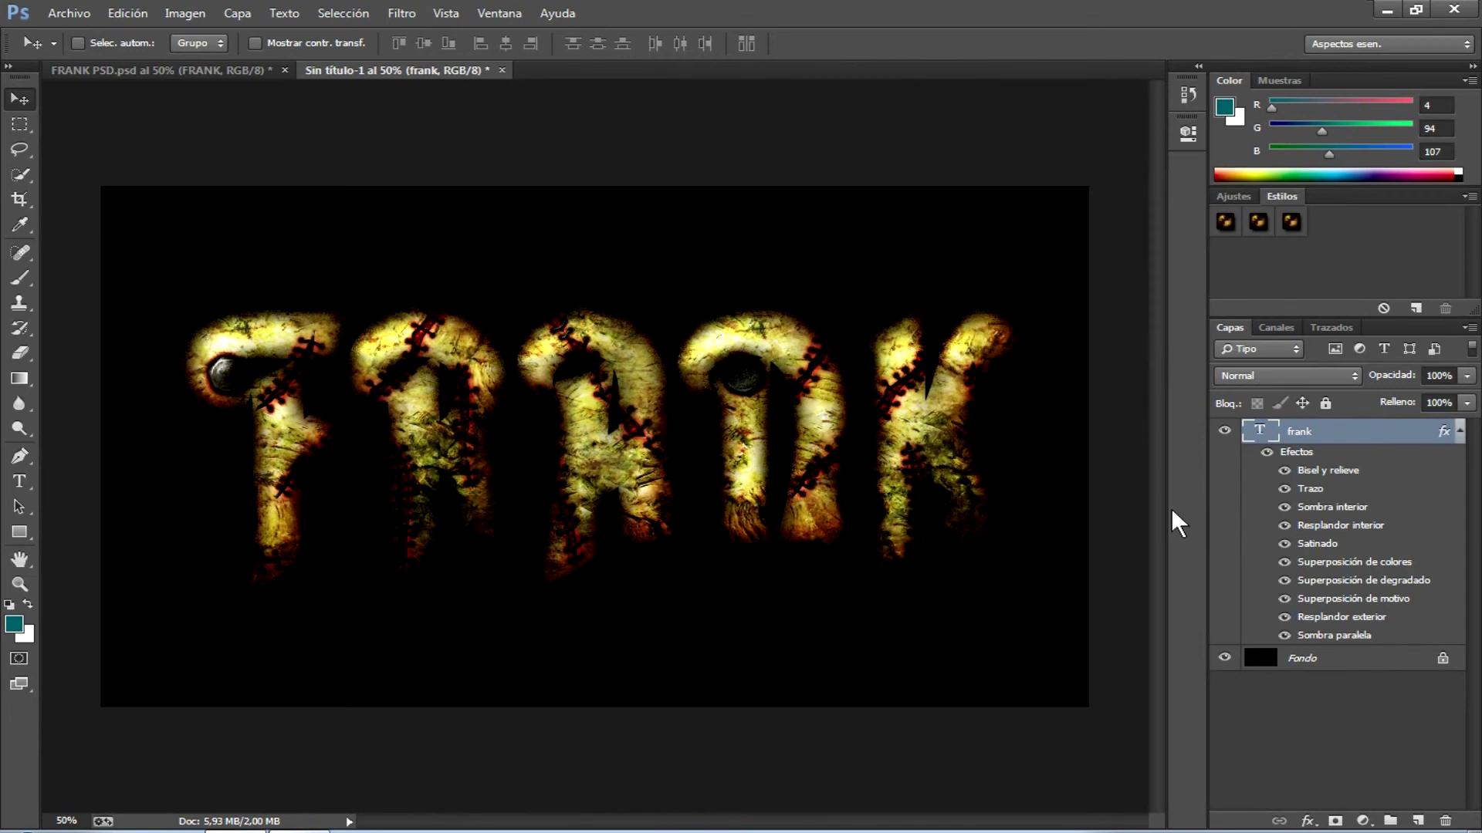
Switch back to the FRANK PSD.psd document tab.
left_click(270, 71)
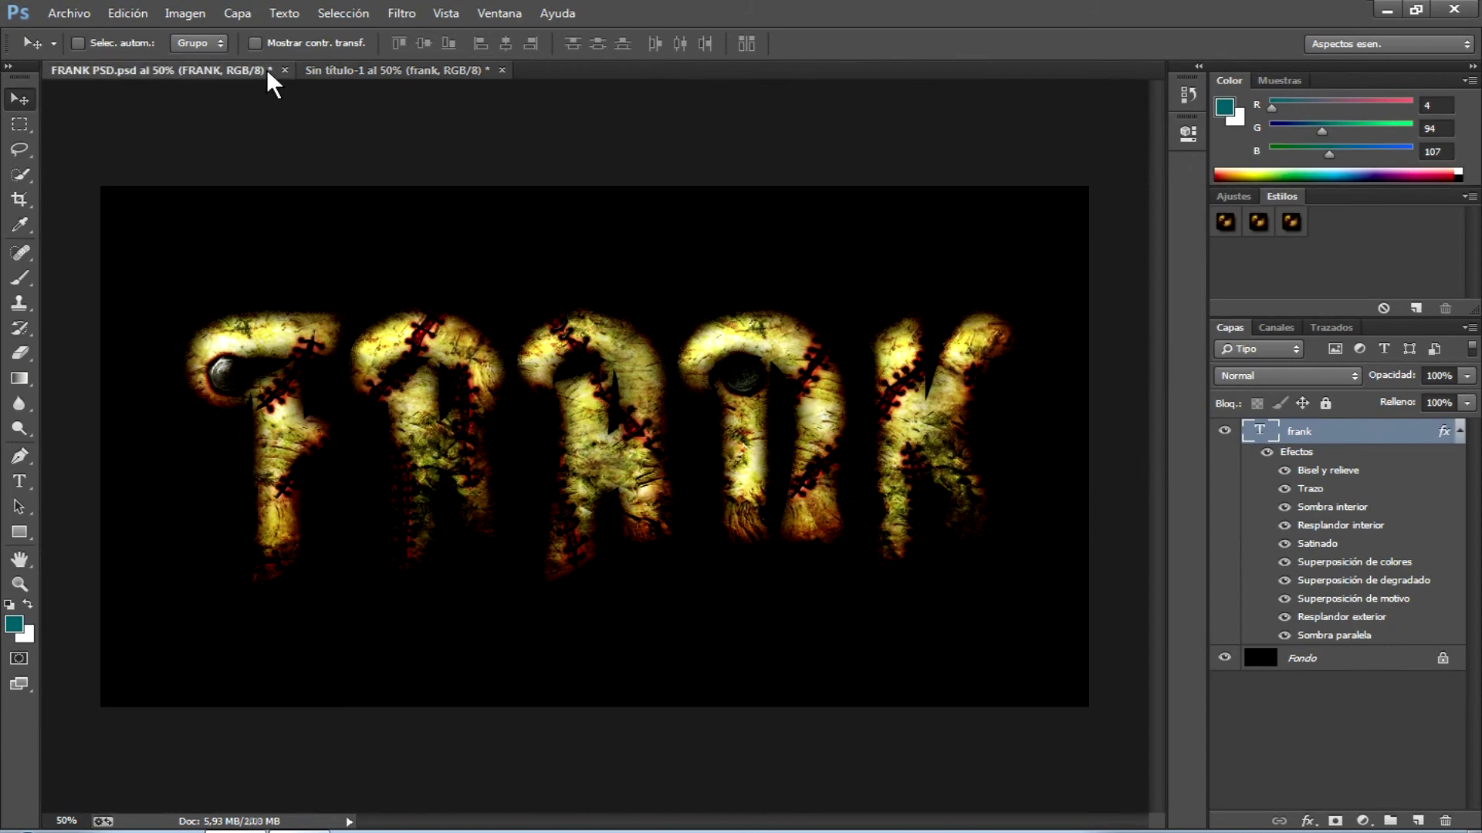